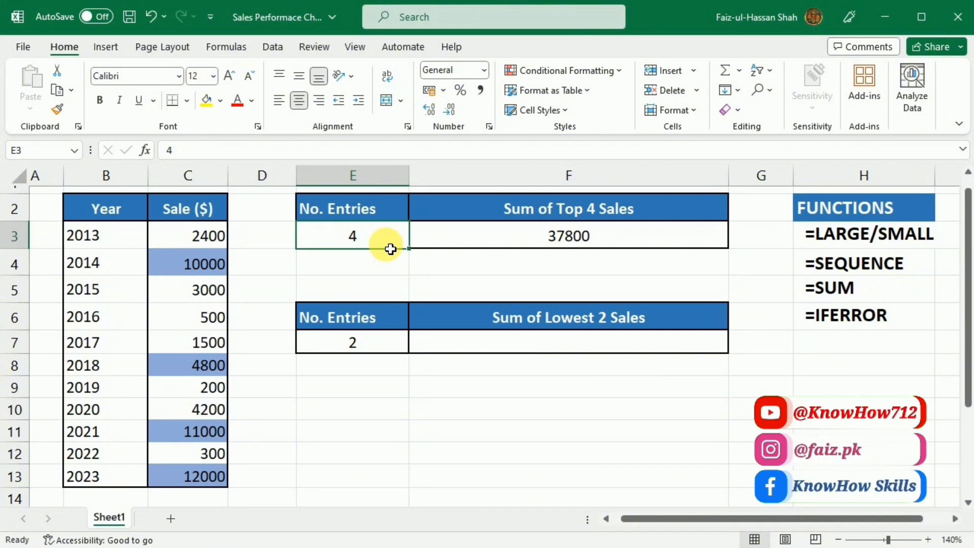
# Try the top-sales total with the number of entries in E3 set to 2, followed by 3
pyautogui.write('2')
pyautogui.click(500, 239)
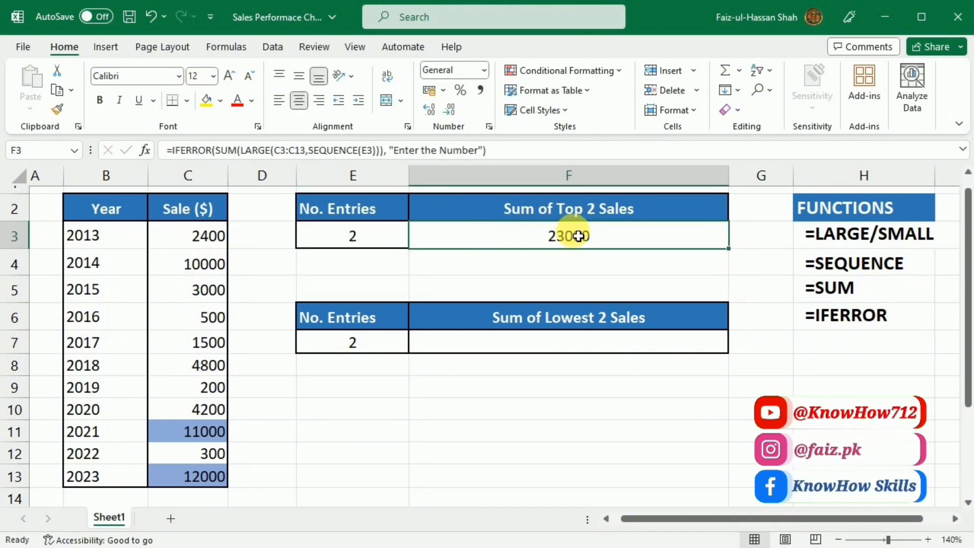
pyautogui.click(379, 243)
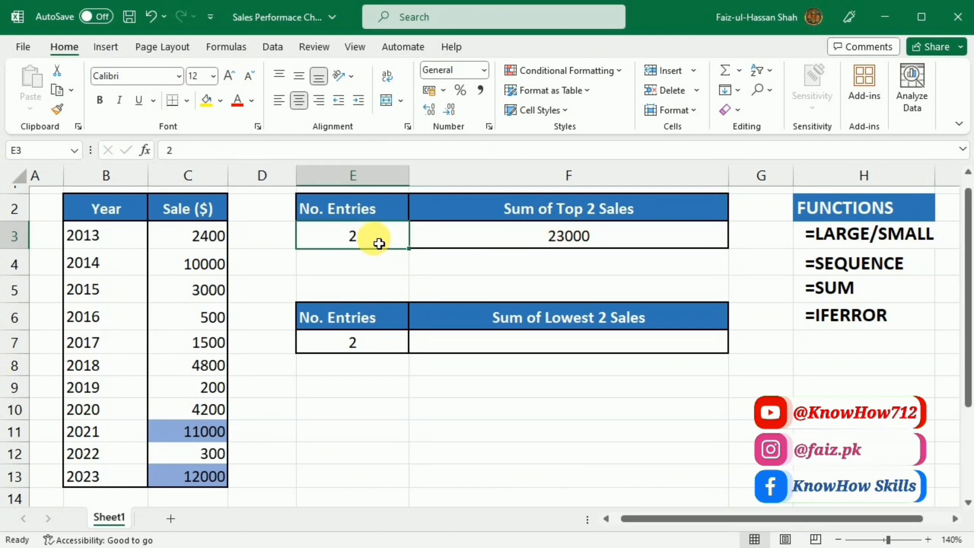
pyautogui.write('3')
pyautogui.click(497, 244)
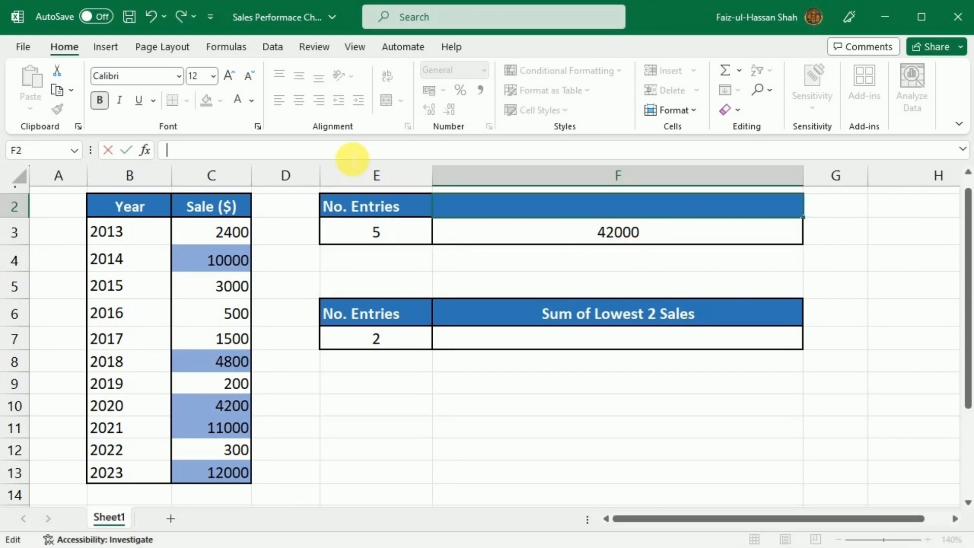
# Make the F2 header dynamic with the formula ="Sum of Top "&E3&" Sales"
pyautogui.write('=')
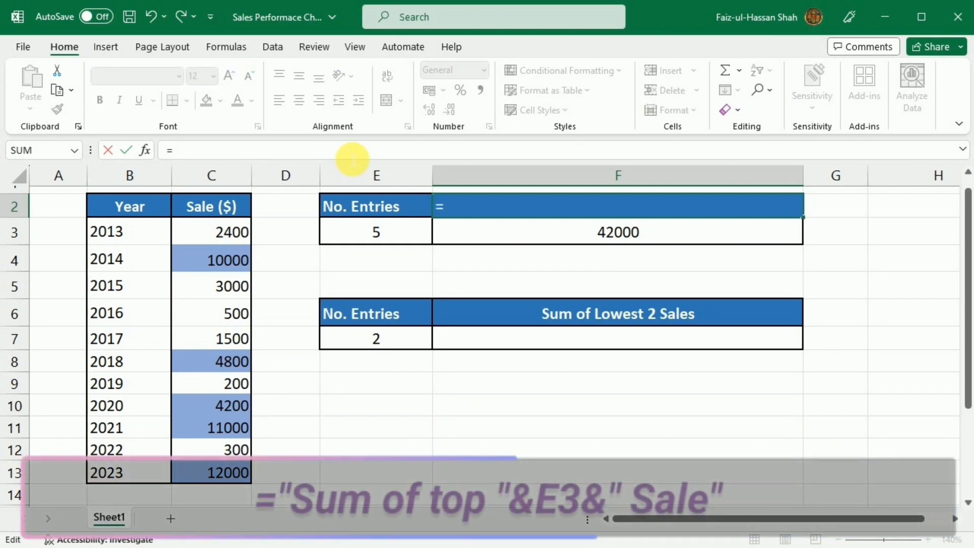
pyautogui.write('"Sum of Top "&')
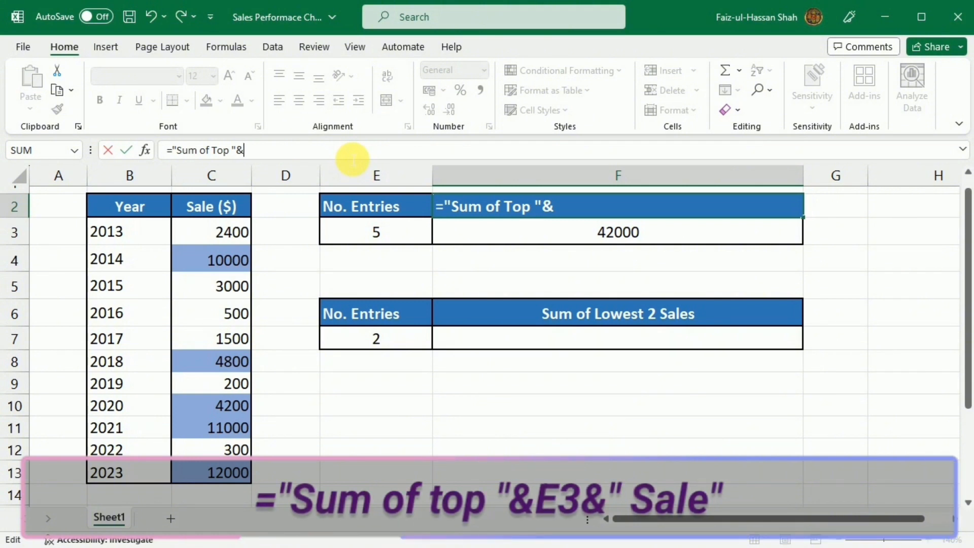
pyautogui.click(399, 231)
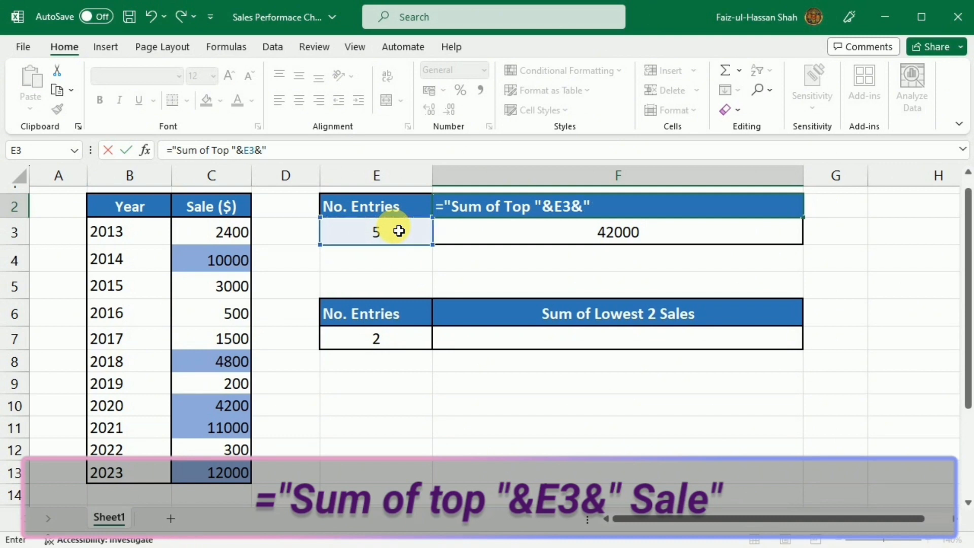
pyautogui.write('&" Sales"')
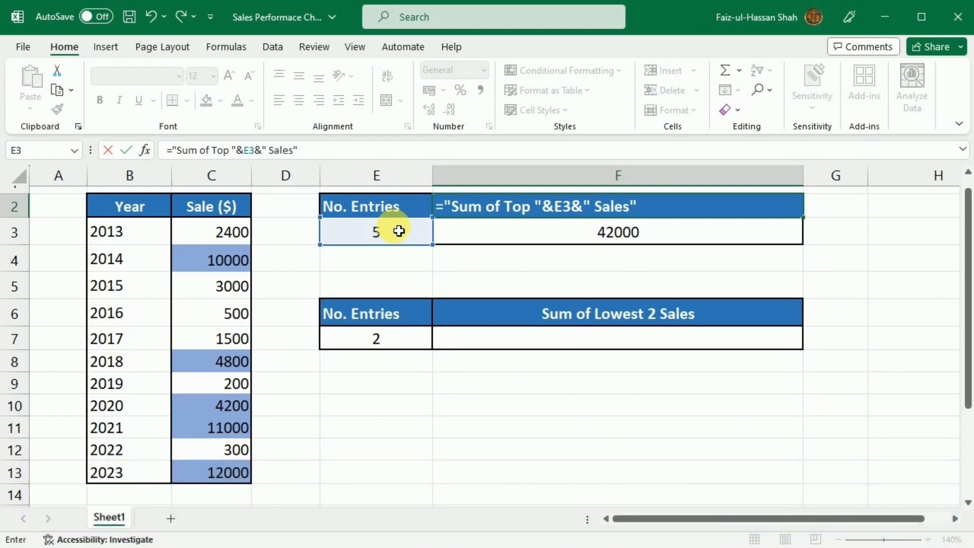
pyautogui.press('Return')
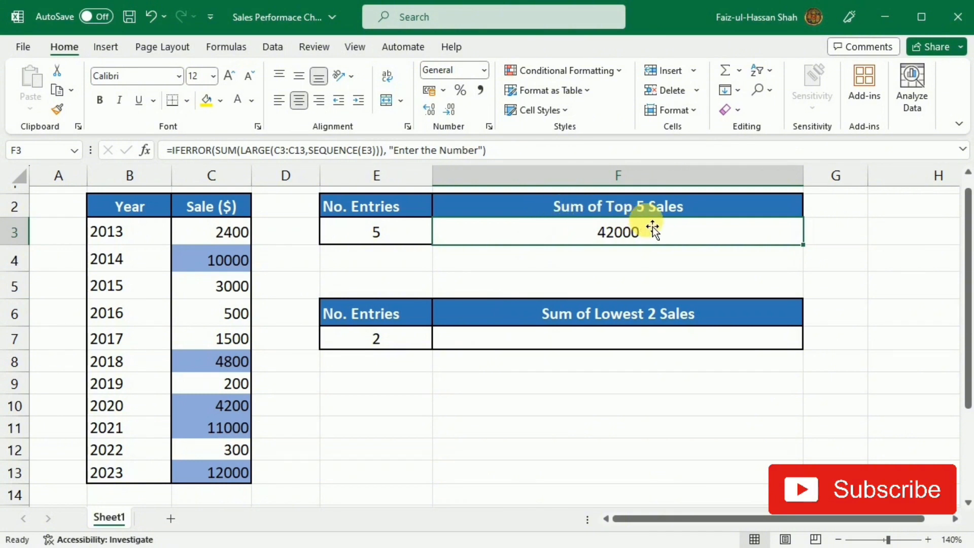
# Set the number of entries in E3 to 3 and select the header in F2 to check it
pyautogui.click(406, 237)
pyautogui.write('3')
pyautogui.click(474, 211)
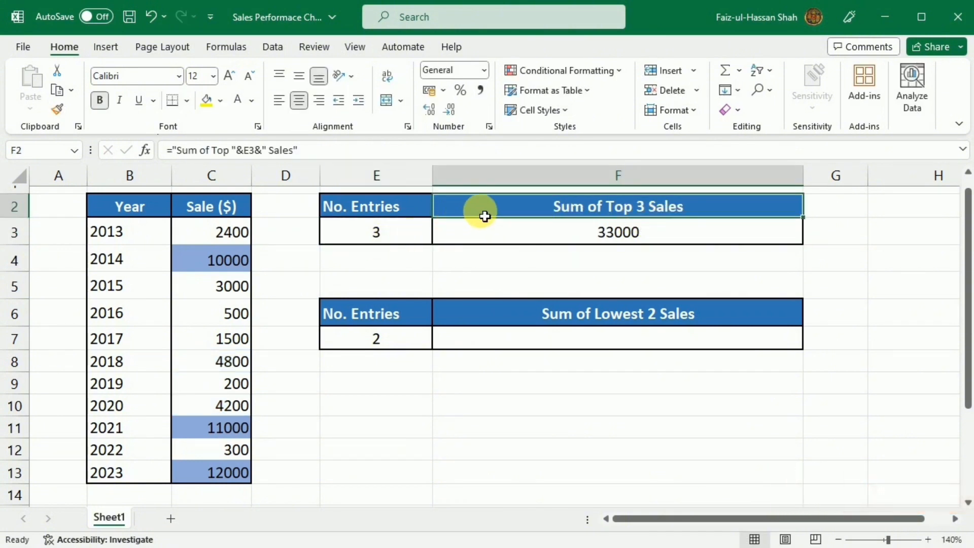
# Clear the existing formula in F3 and enter =LARGE(C3:C13,1) in its place
pyautogui.click(701, 239)
pyautogui.press('Delete')
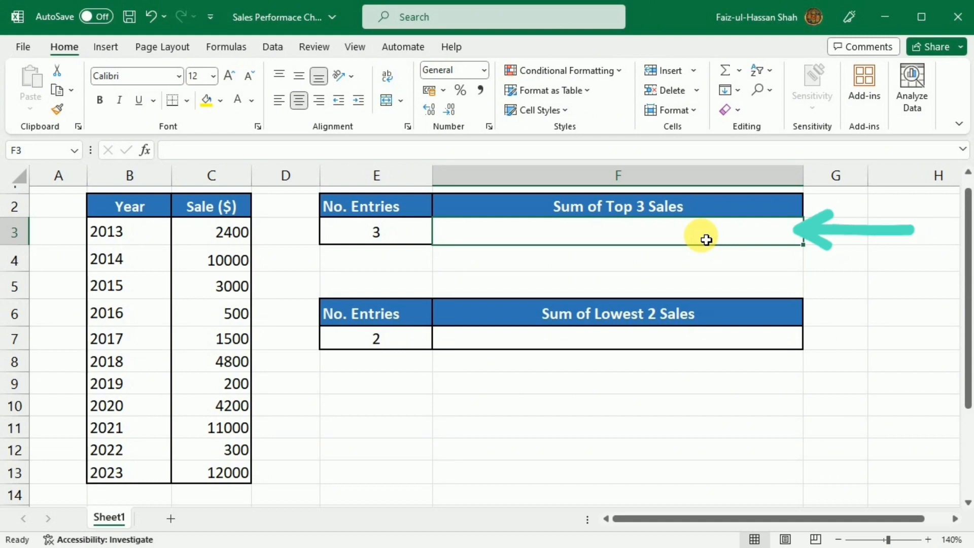
pyautogui.write('=')
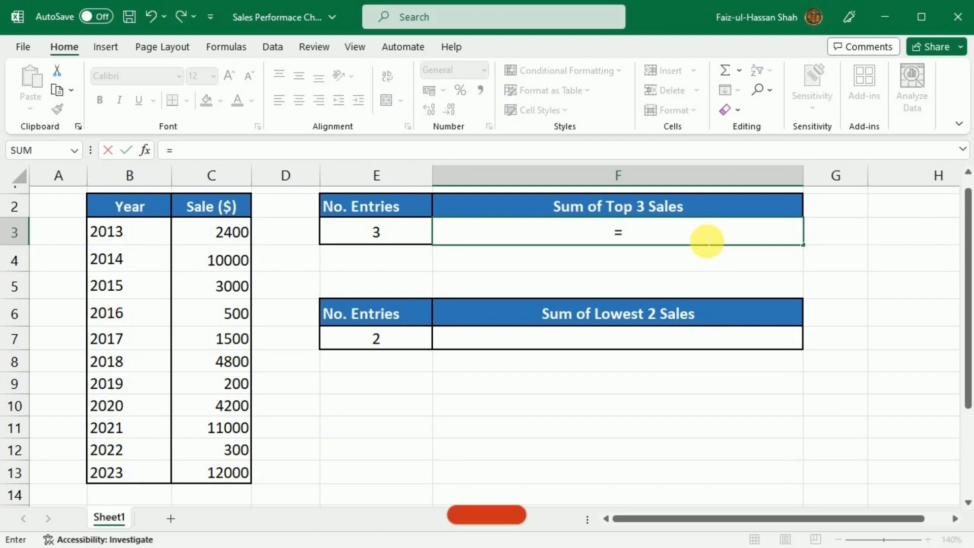
pyautogui.write('large')
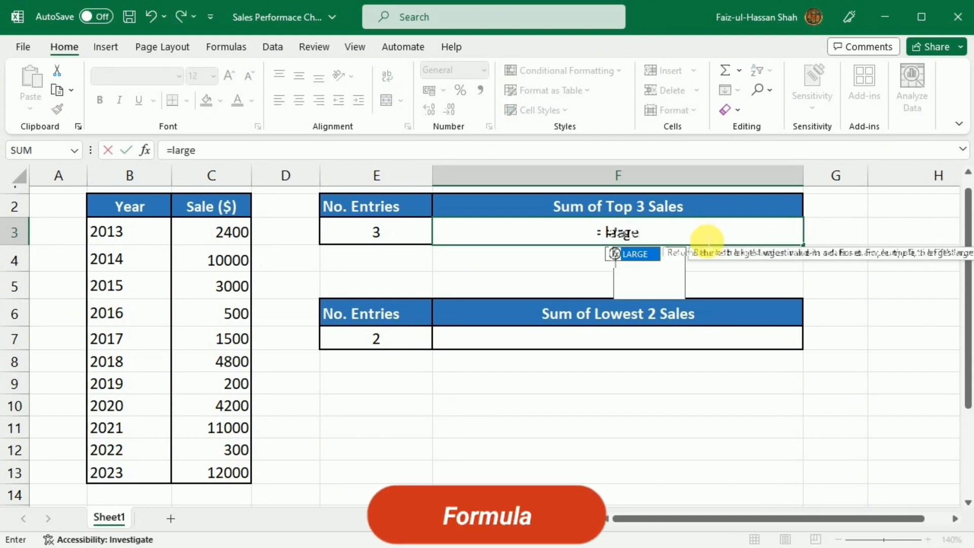
pyautogui.write('(')
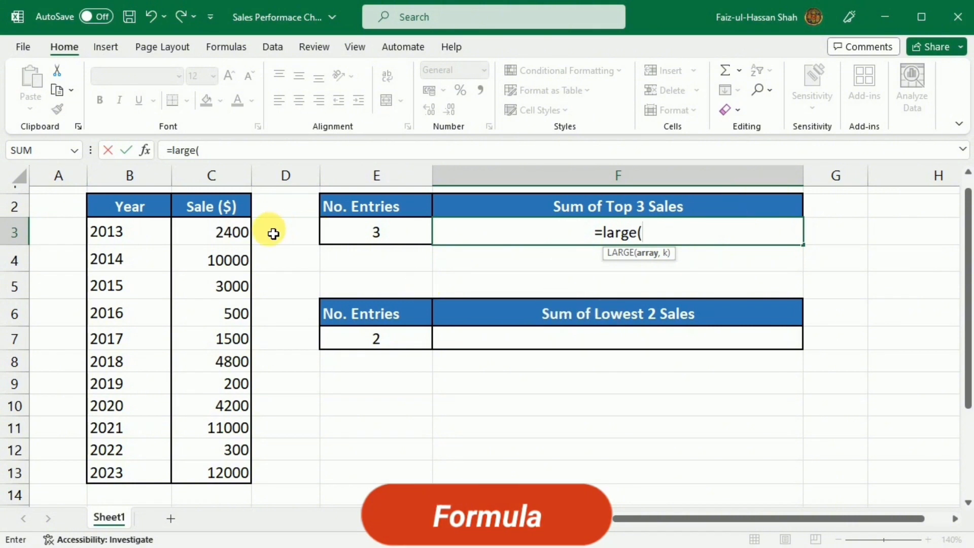
pyautogui.moveTo(218, 232); pyautogui.dragTo(227, 479)
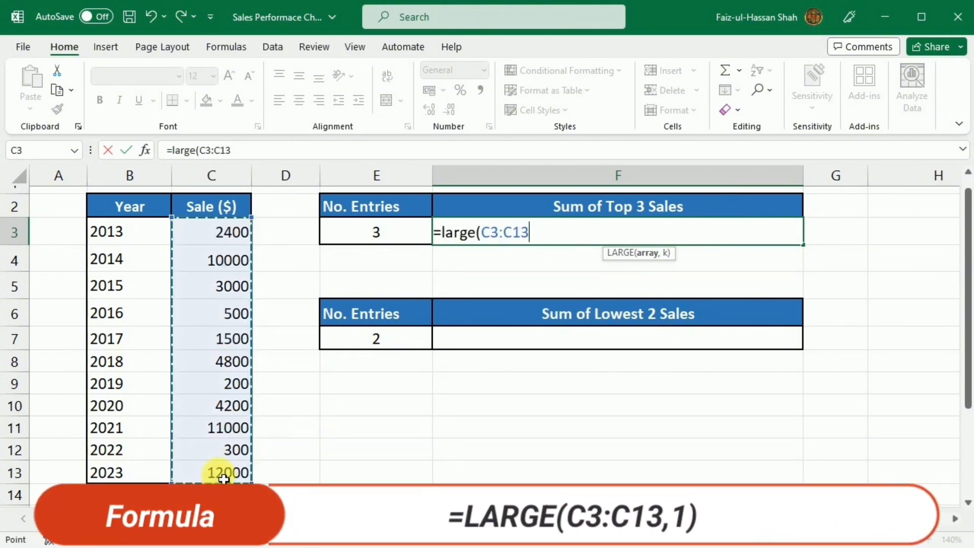
pyautogui.write(',1')
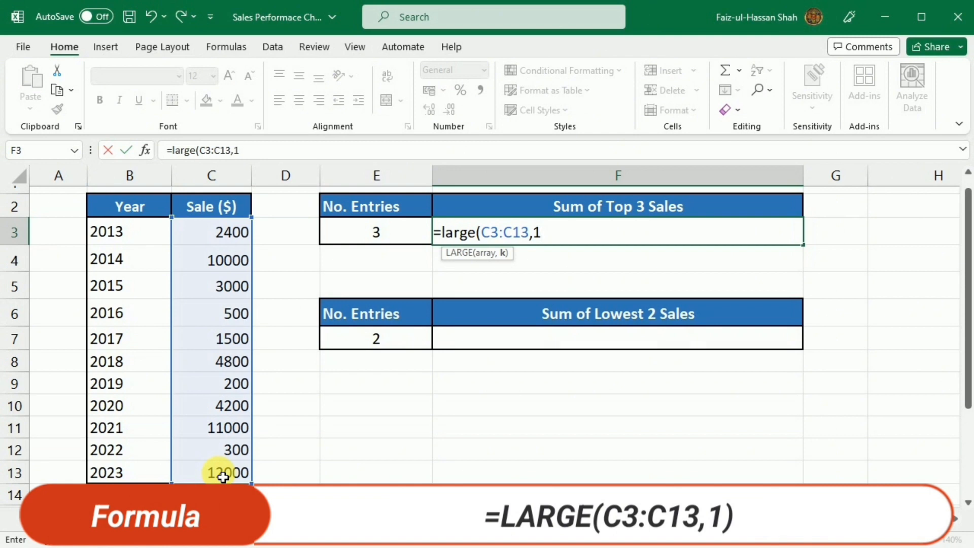
pyautogui.hotkey('ctrl', 'Return')
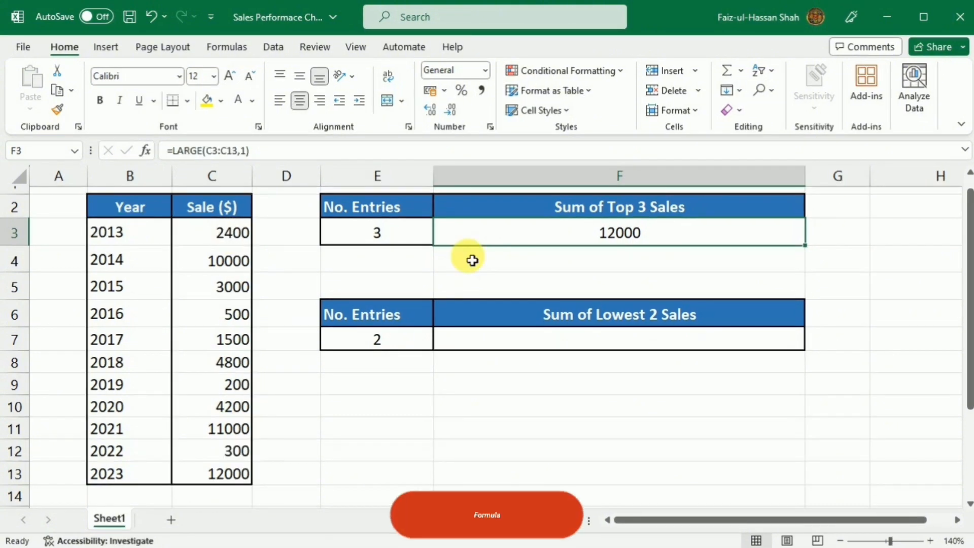
# Change the k argument of the LARGE formula in F3 to 2
pyautogui.click(248, 150)
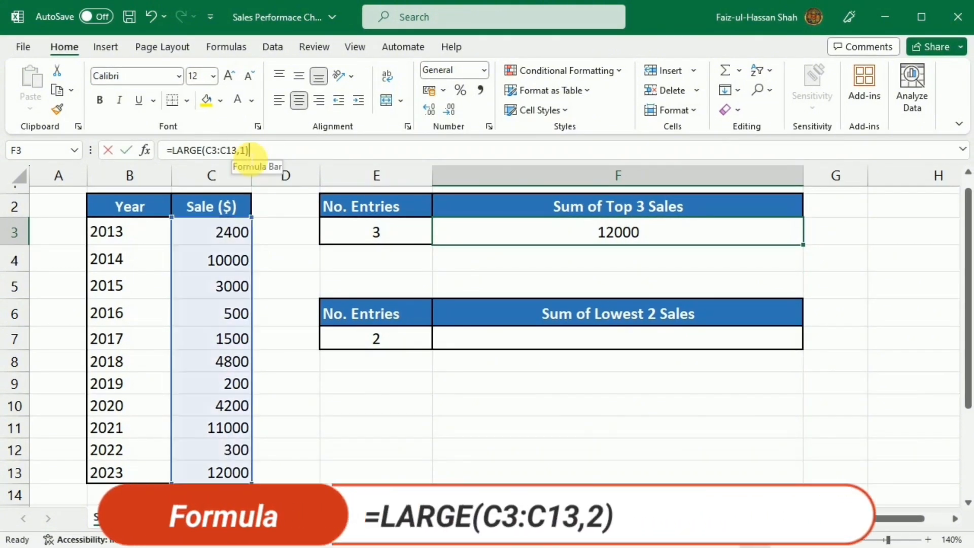
pyautogui.press('BackSpace')
pyautogui.write('2')
pyautogui.hotkey('ctrl', 'Return')
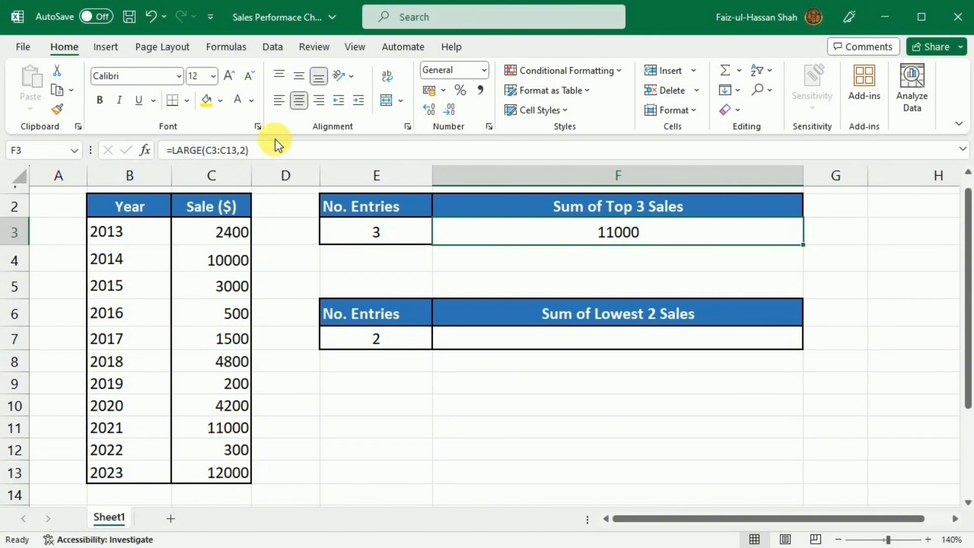
# Replace the k argument in F3 with SEQUENCE(3), making the formula =LARGE(C3:C13,SEQUENCE(3))
pyautogui.click(264, 151)
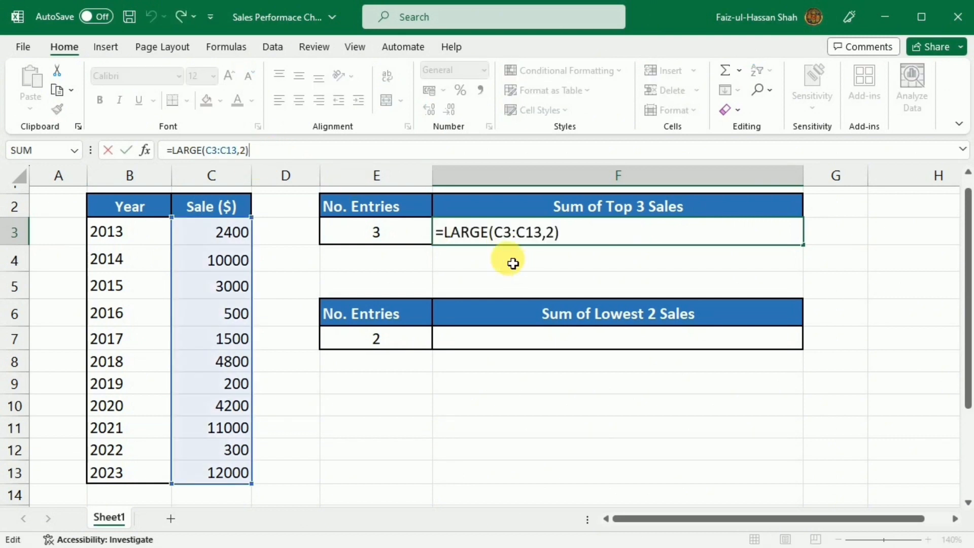
pyautogui.click(561, 240)
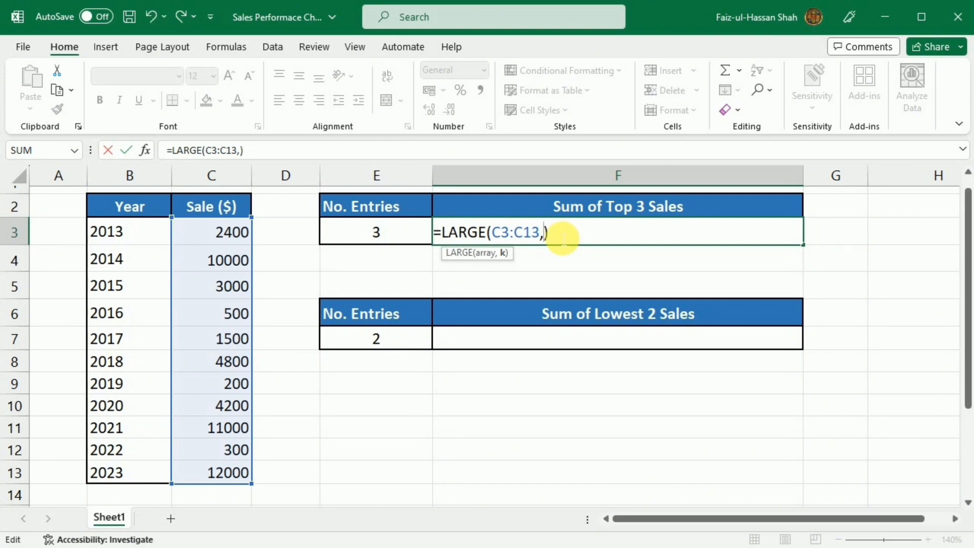
pyautogui.write('sequence(')
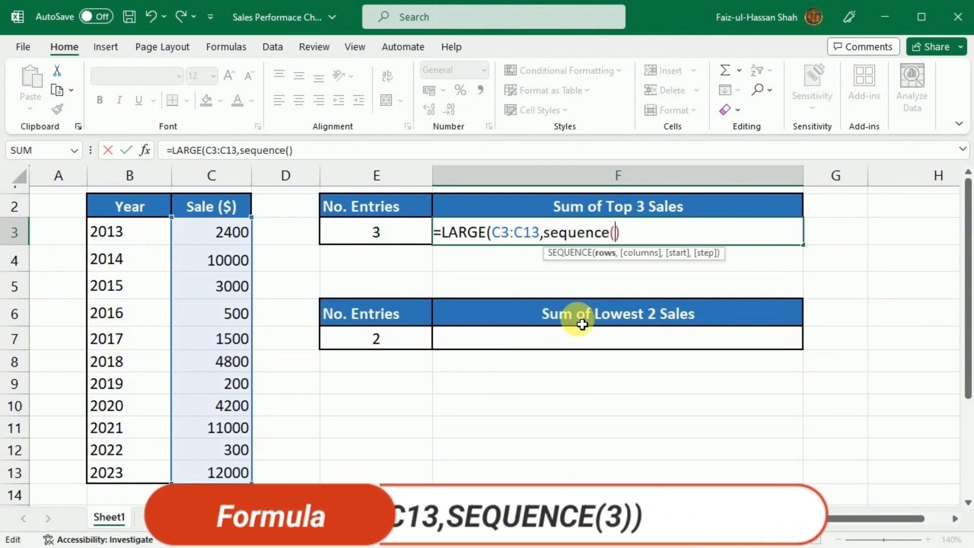
pyautogui.write('3)')
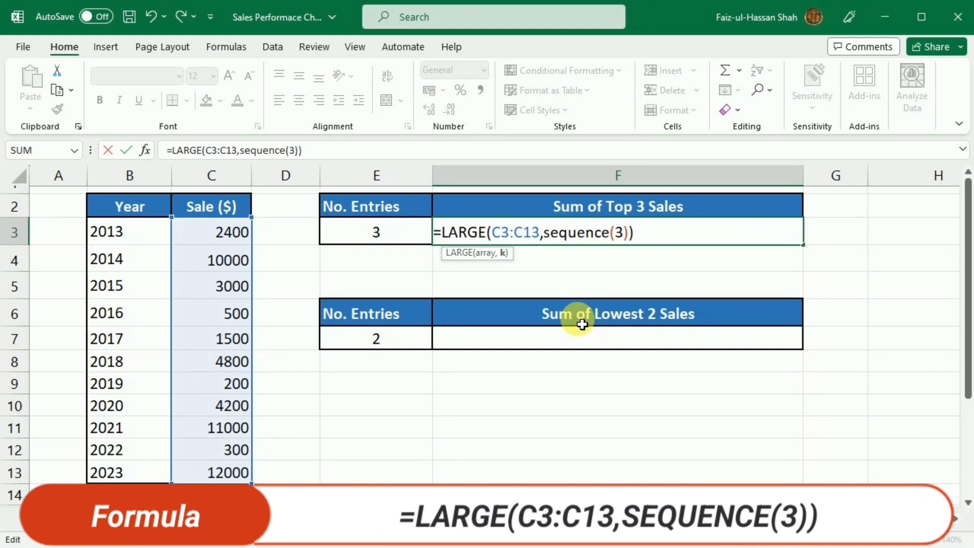
pyautogui.write(')')
pyautogui.press('Return')
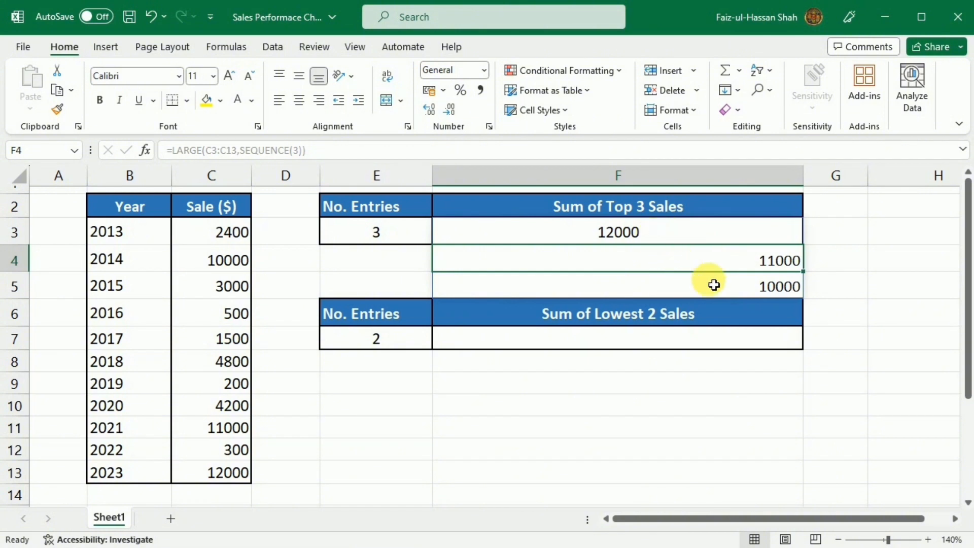
# Wrap the F3 formula in SUM, making it =SUM(LARGE(C3:C13,SEQUENCE(3)))
pyautogui.click(615, 225)
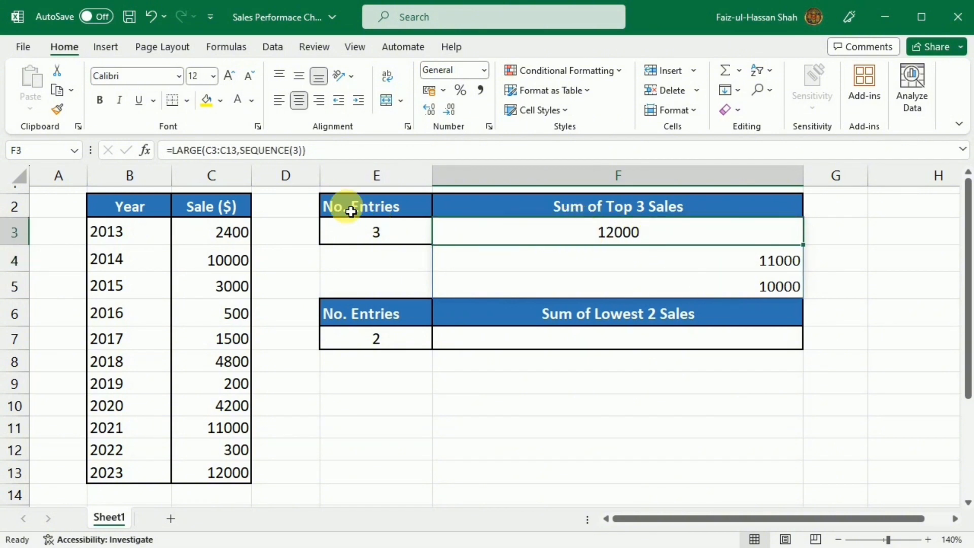
pyautogui.click(330, 151)
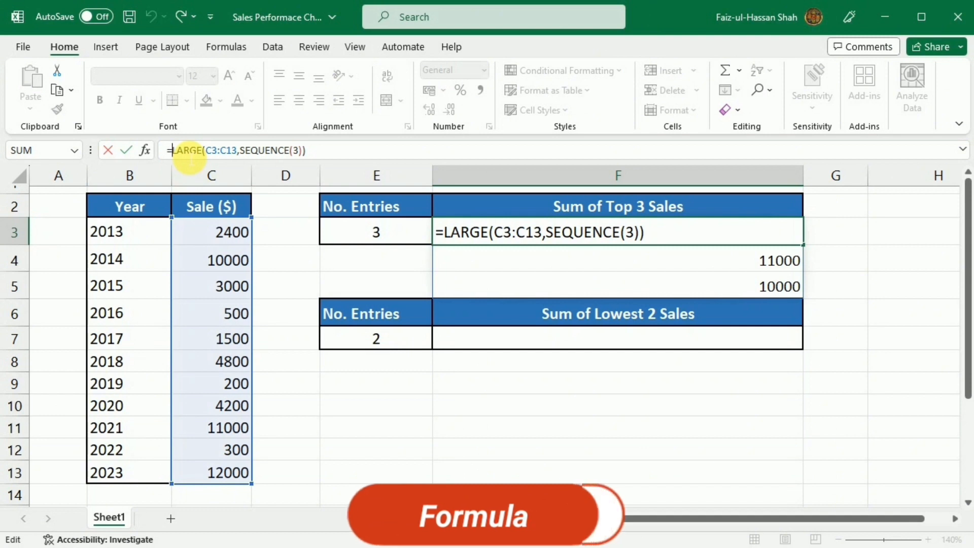
pyautogui.write('Sum')
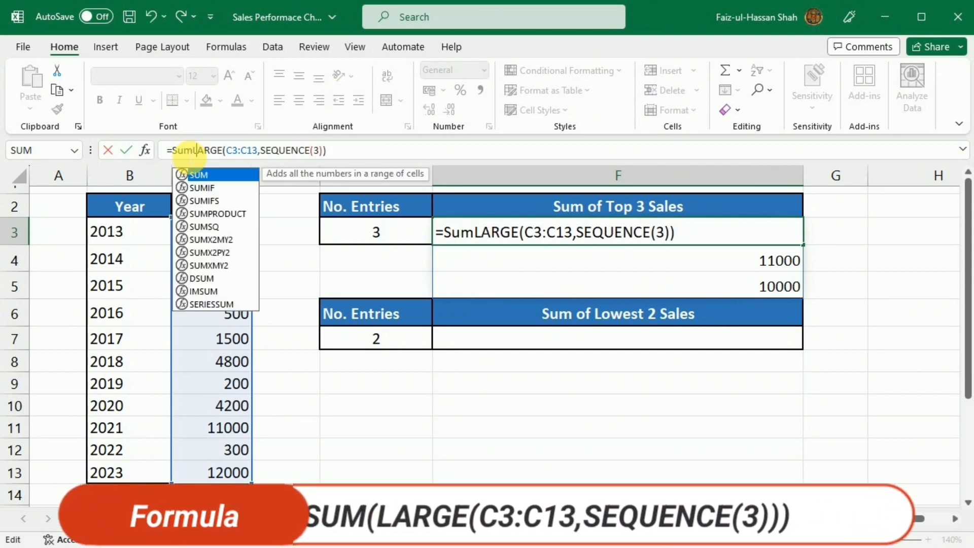
pyautogui.write('(')
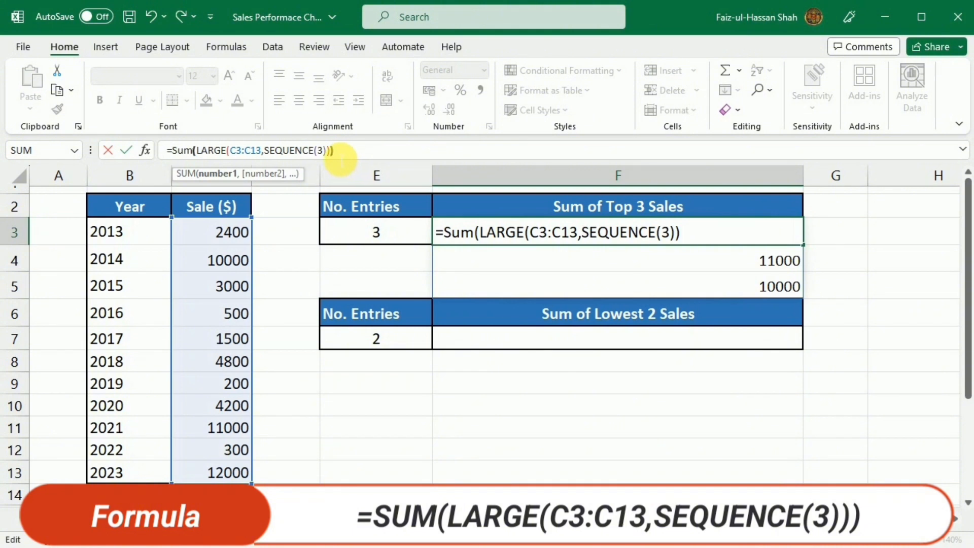
pyautogui.write(')')
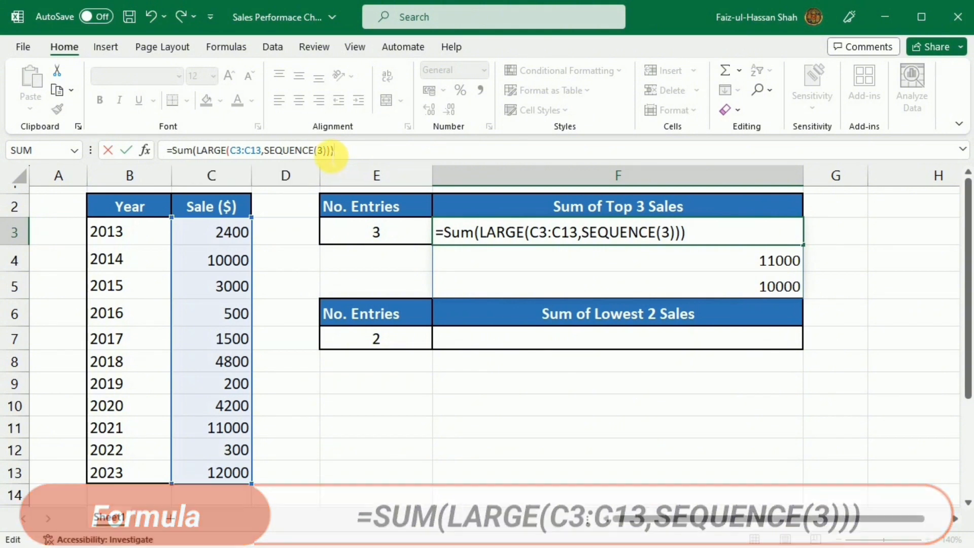
pyautogui.hotkey('ctrl', 'Return')
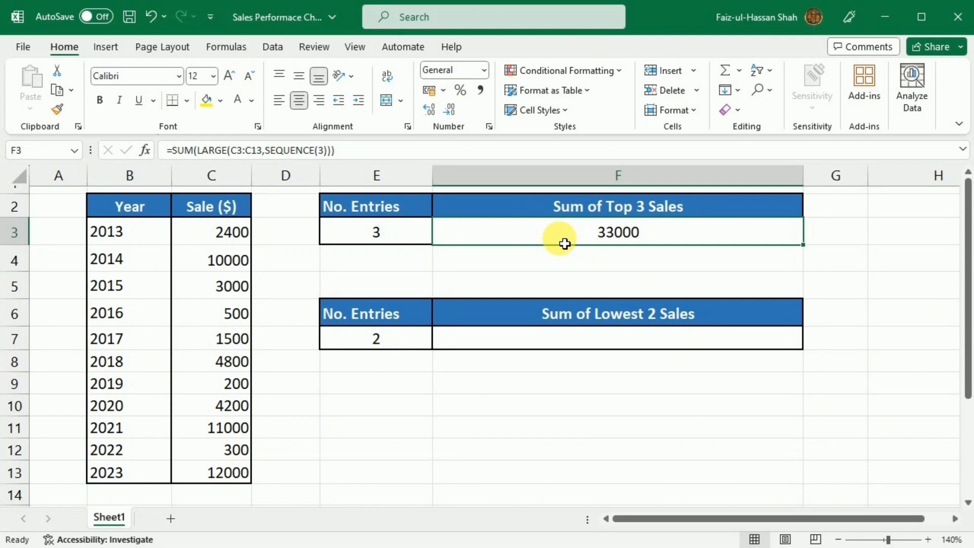
# Replace the fixed number inside SEQUENCE in F3 with a reference to E3, giving =SUM(LARGE(C3:C13,SEQUENCE(E3)))
pyautogui.click(335, 155)
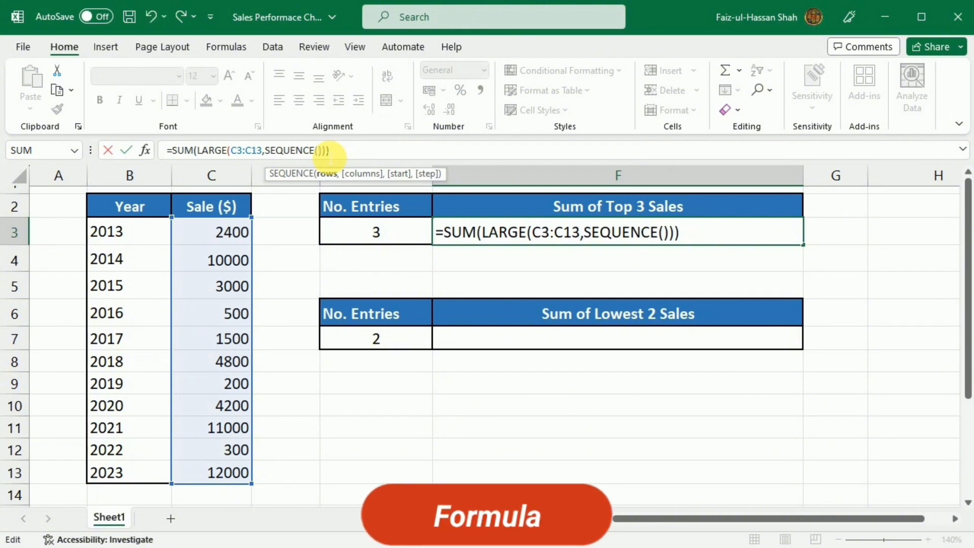
pyautogui.press('BackSpace')
pyautogui.click(395, 242)
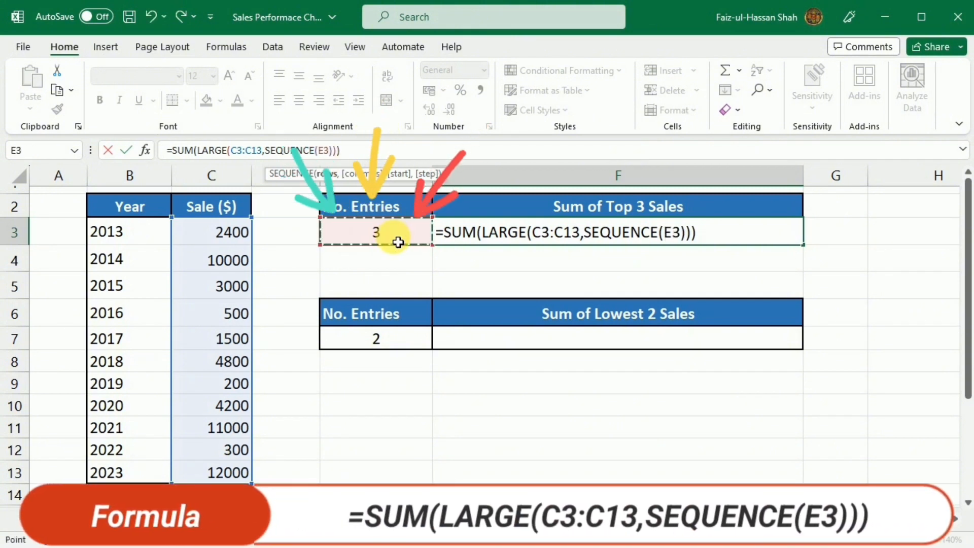
pyautogui.press('Return')
# Test the top-sales total by setting the number of entries in E3 to 2, followed by 4
pyautogui.click(397, 242)
pyautogui.write('2')
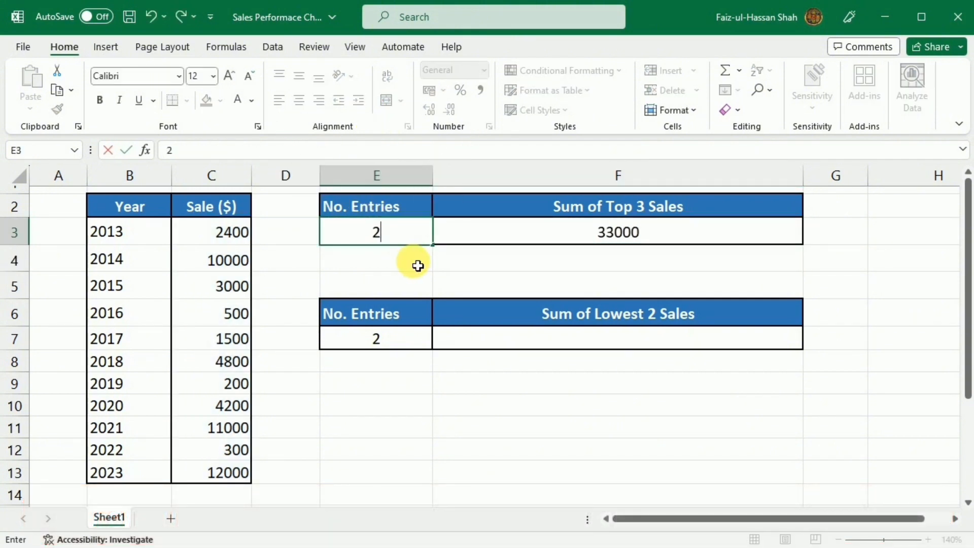
pyautogui.click(526, 221)
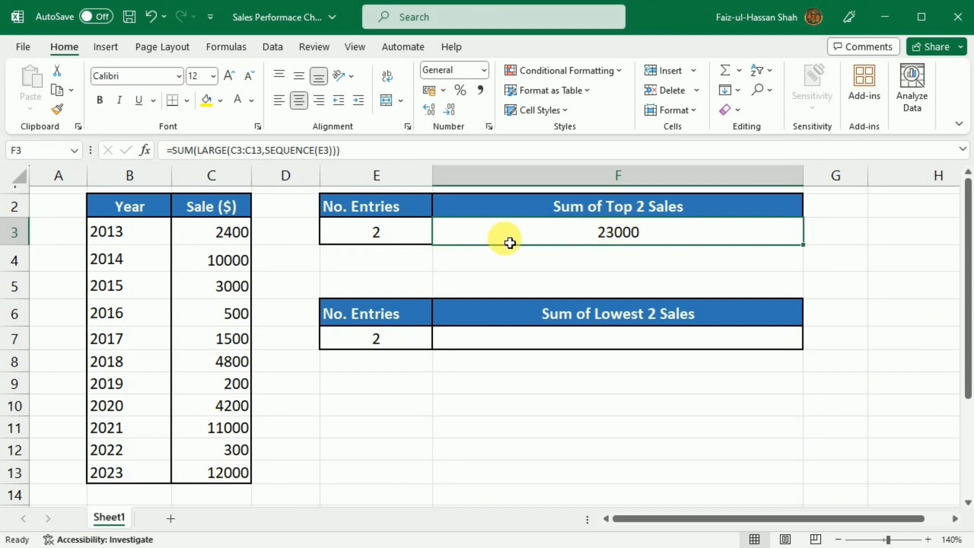
pyautogui.click(416, 246)
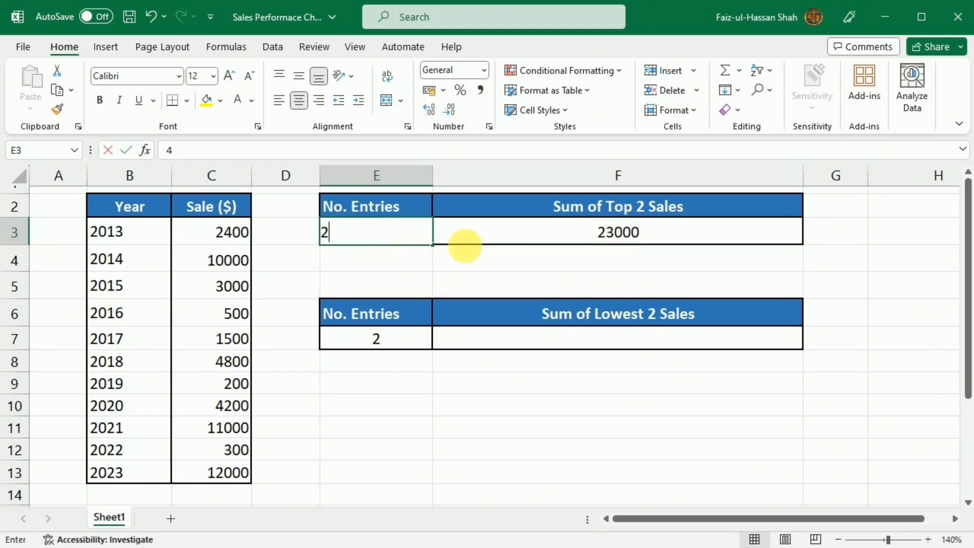
pyautogui.write('4')
pyautogui.click(553, 239)
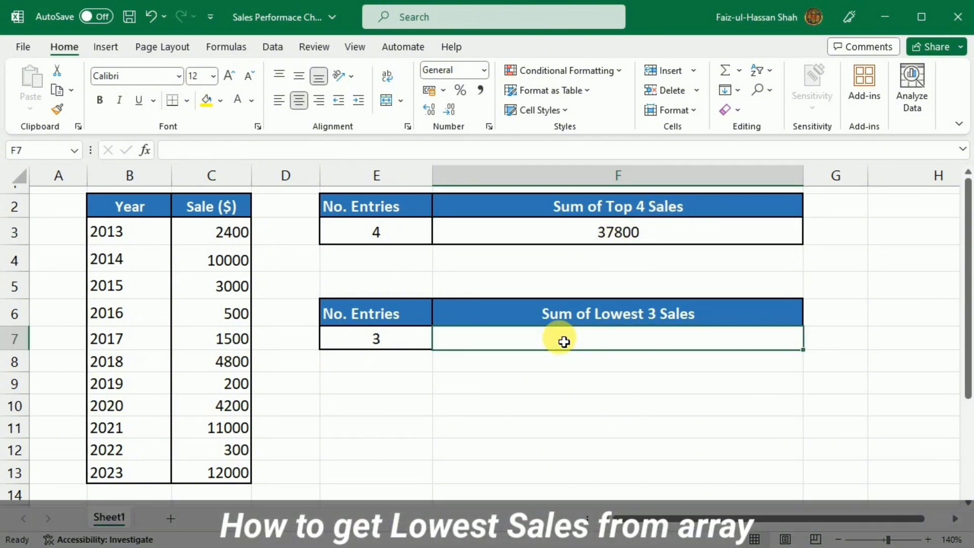
# Enter the formula =SMALL(C3:C13,1) in F7 to return the lowest sale
pyautogui.doubleClick(561, 339)
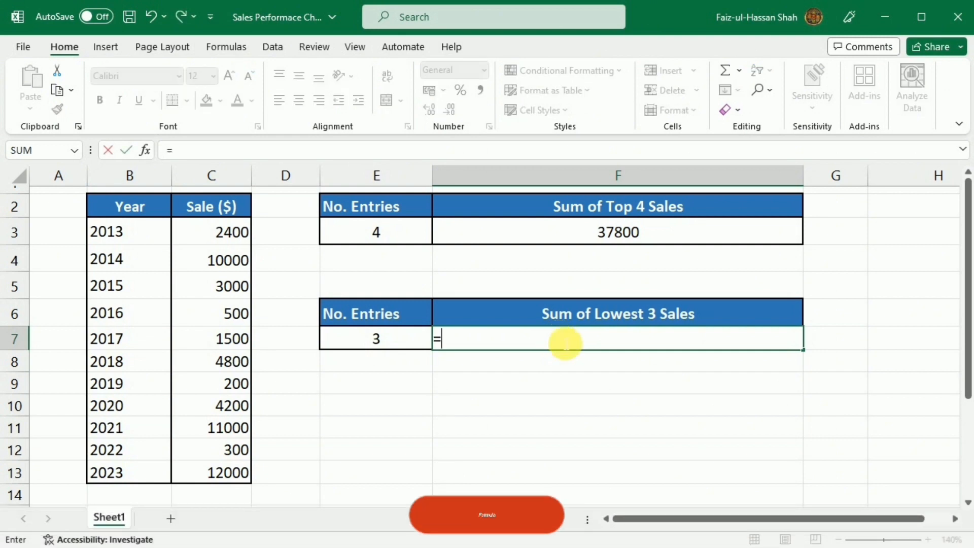
pyautogui.write('=s')
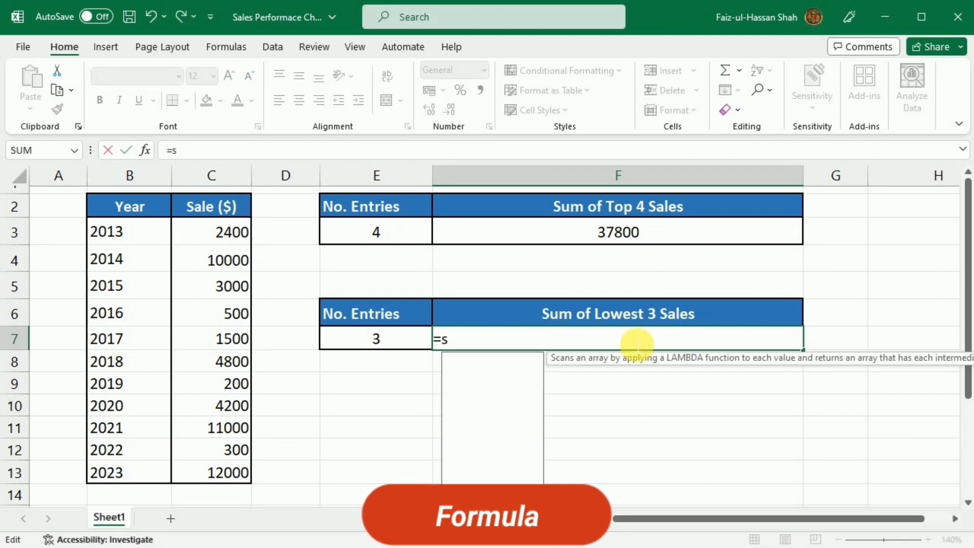
pyautogui.write('mall(')
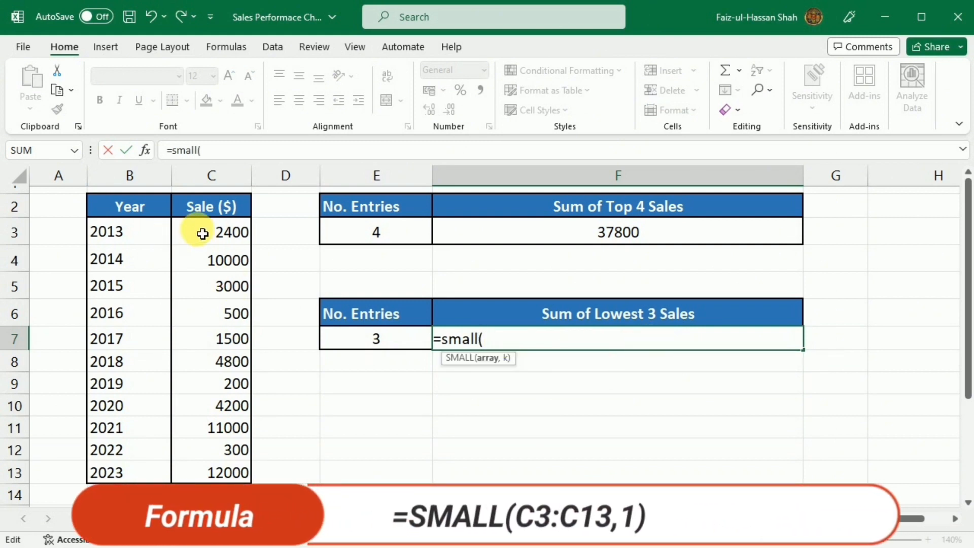
pyautogui.moveTo(200, 230); pyautogui.dragTo(218, 472)
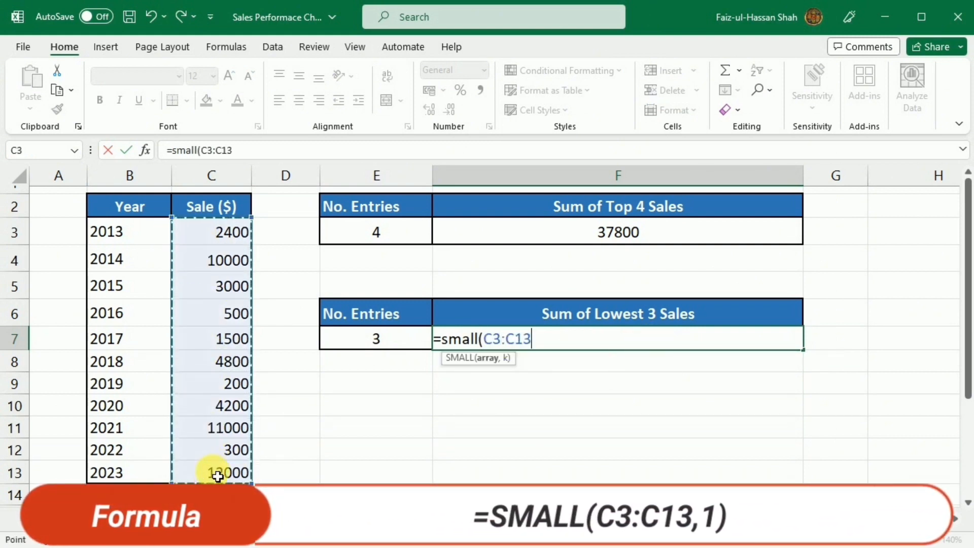
pyautogui.write(',')
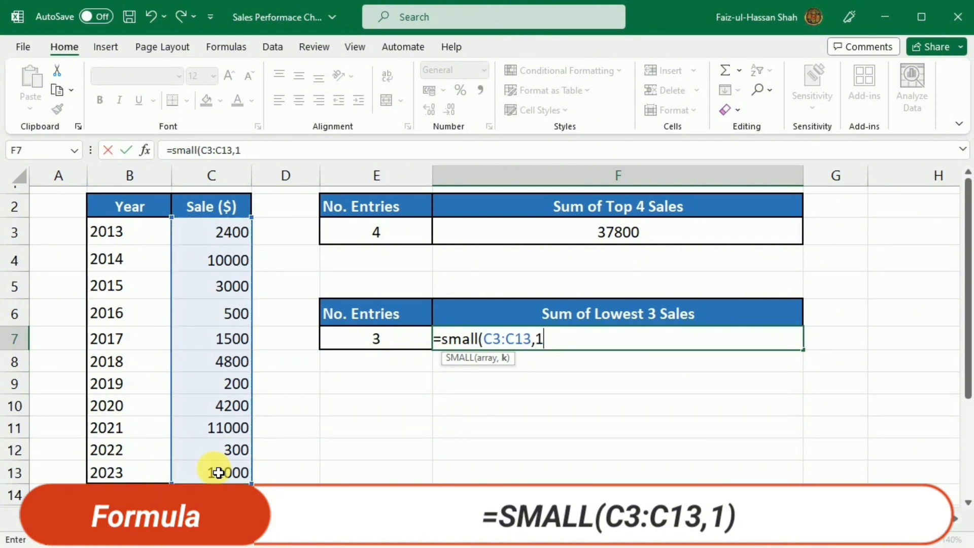
pyautogui.write('1')
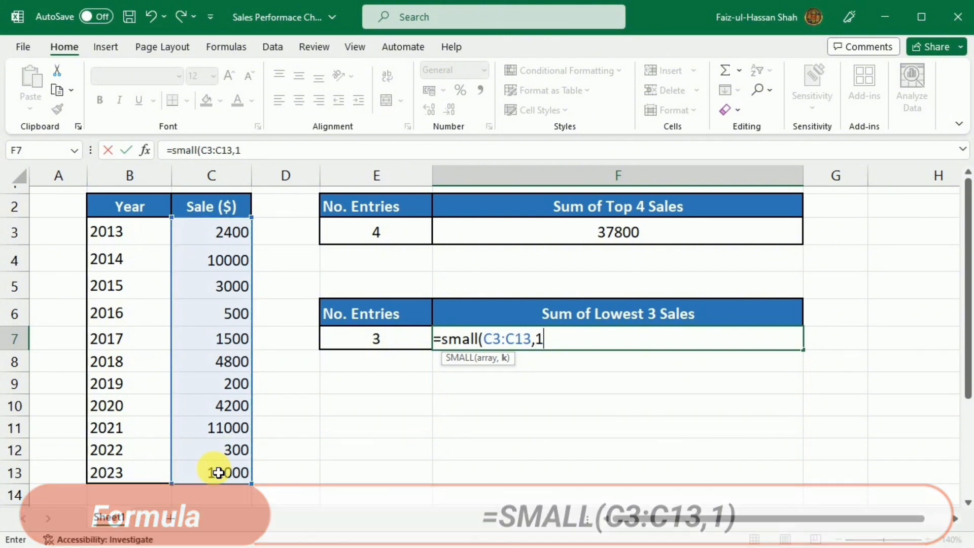
pyautogui.write(')')
pyautogui.press('Return')
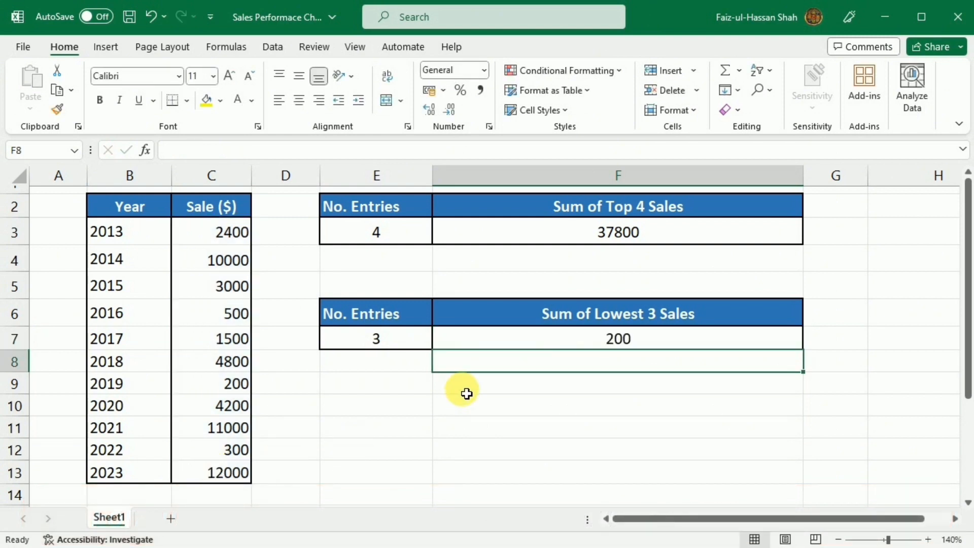
# Change the k argument of the SMALL formula in F7 to 2
pyautogui.doubleClick(483, 337)
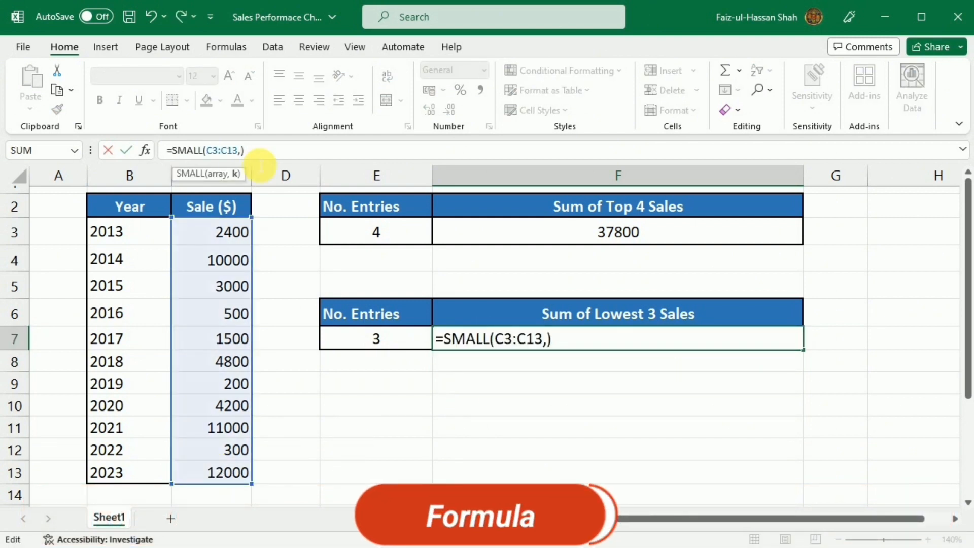
pyautogui.write('2')
pyautogui.press('Return')
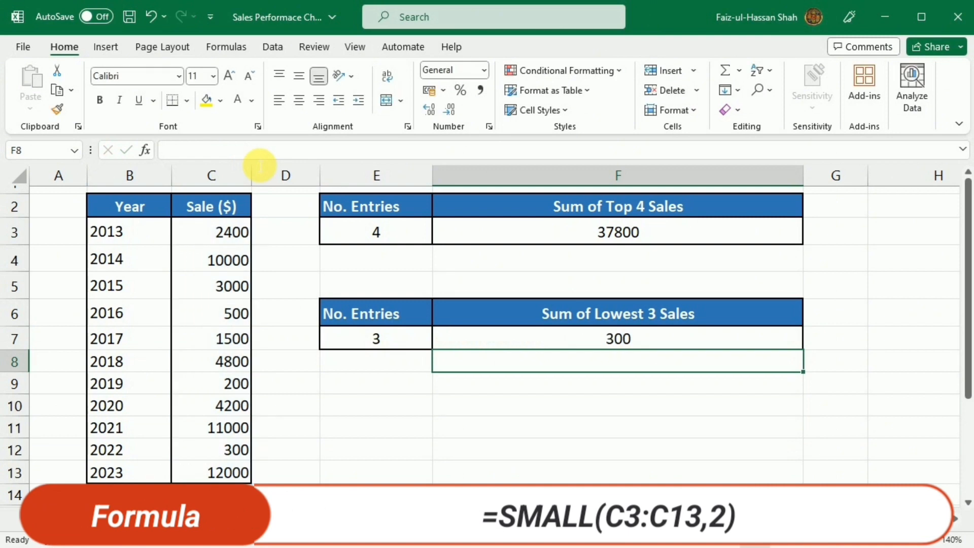
# Replace the k argument in F7 with a SEQUENCE based on E7, making the formula =SMALL(C3:C13,SEQUENCE(E7))
pyautogui.click(491, 342)
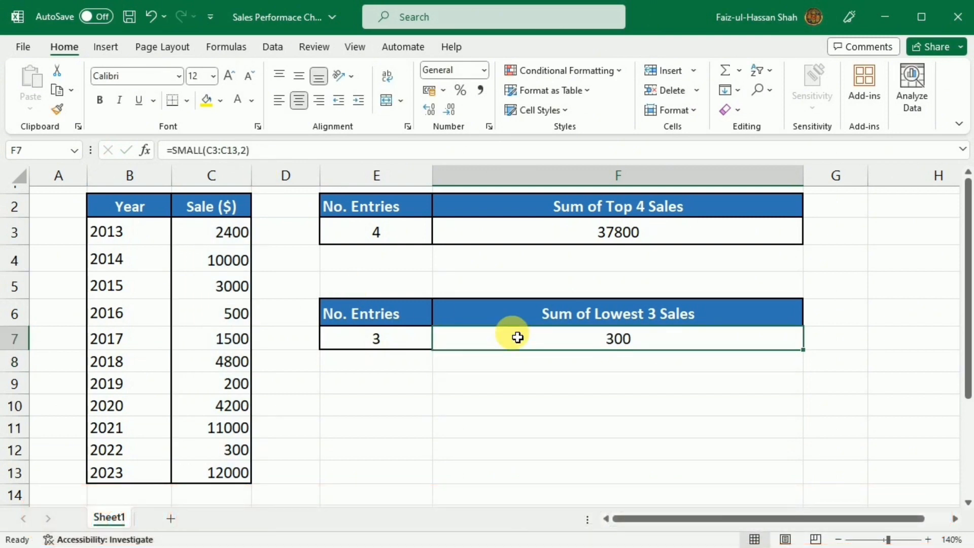
pyautogui.click(249, 151)
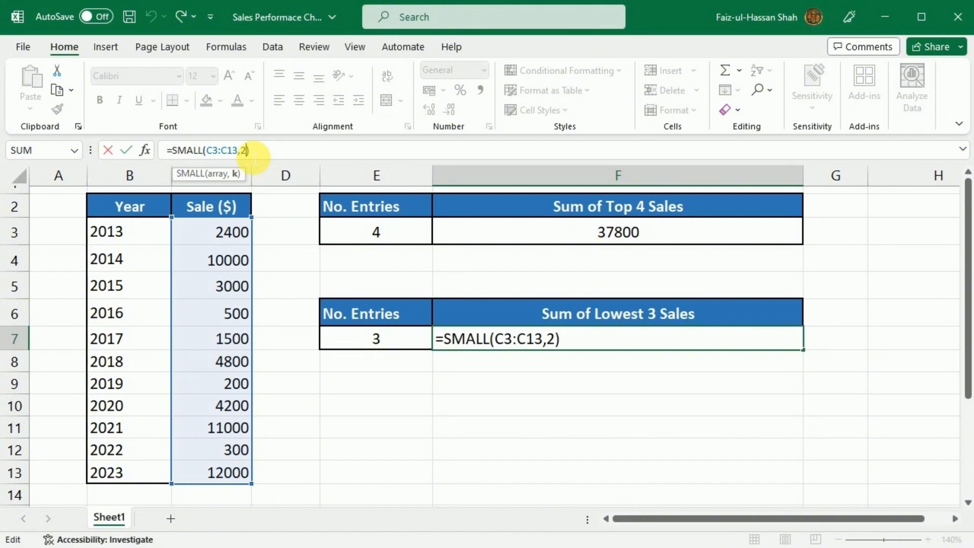
pyautogui.press('BackSpace')
pyautogui.write('seque')
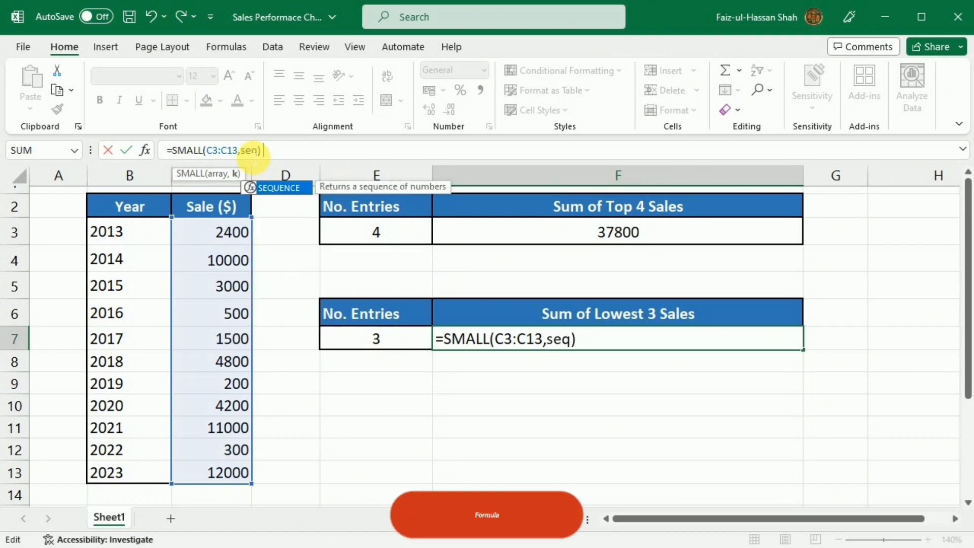
pyautogui.write('nce(')
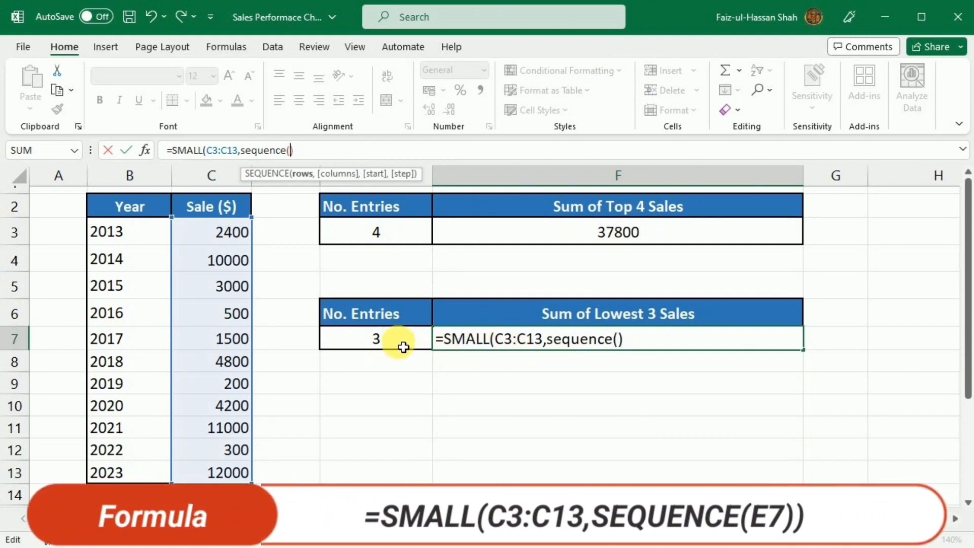
pyautogui.click(403, 346)
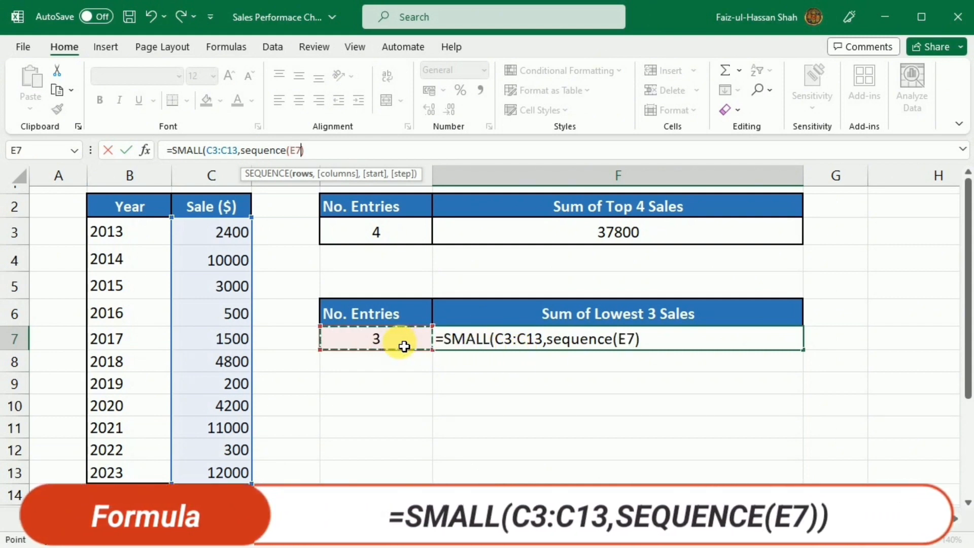
pyautogui.write(')')
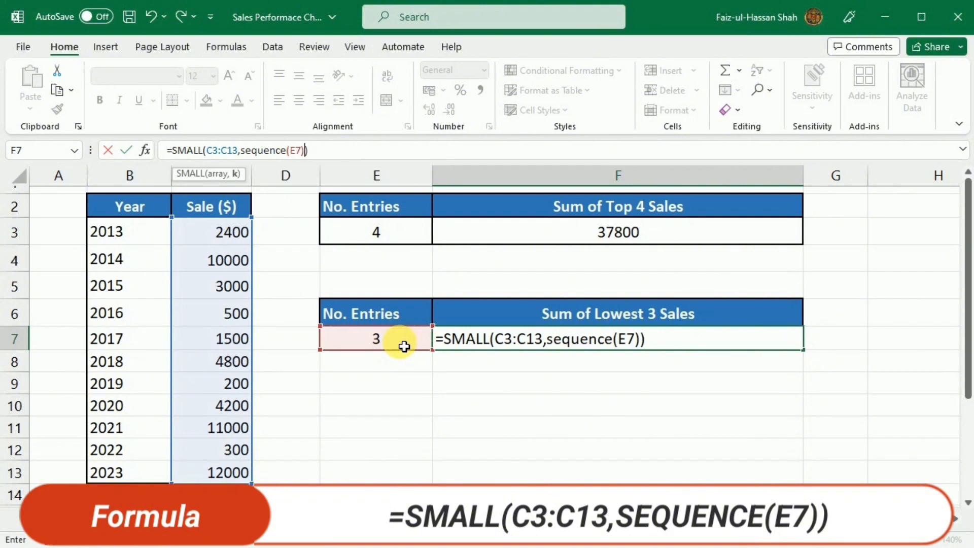
pyautogui.press('Return')
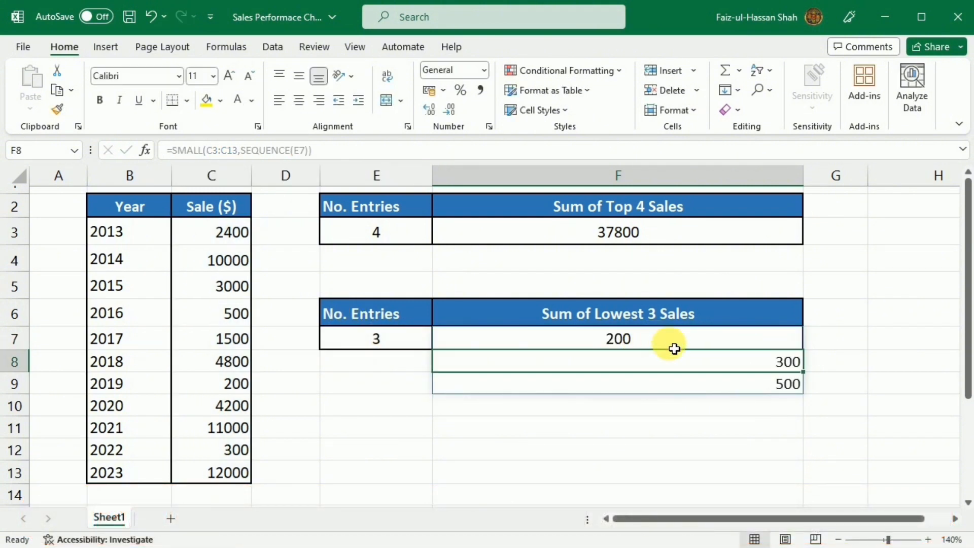
# Wrap the F7 formula in SUM, making it =SUM(SMALL(C3:C13,SEQUENCE(E7)))
pyautogui.press('Up')
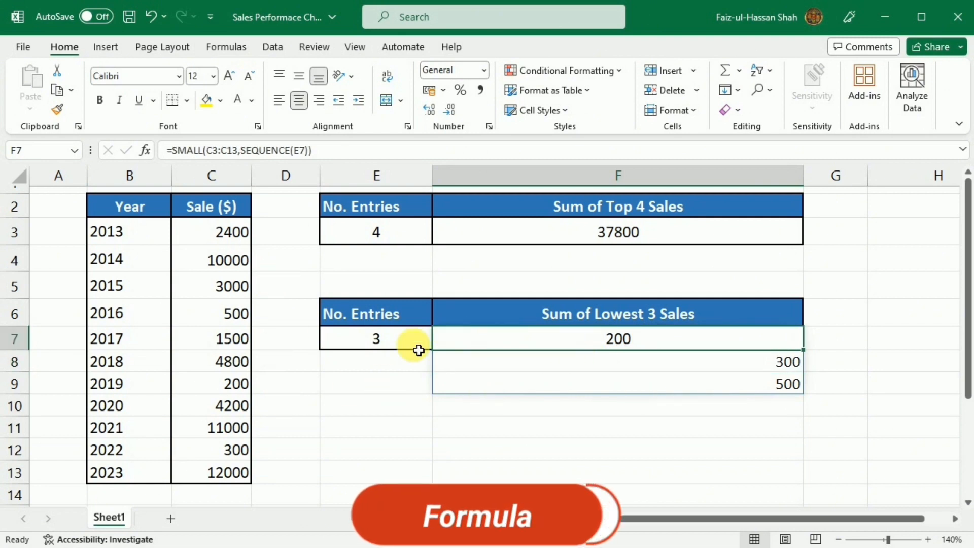
pyautogui.click(178, 153)
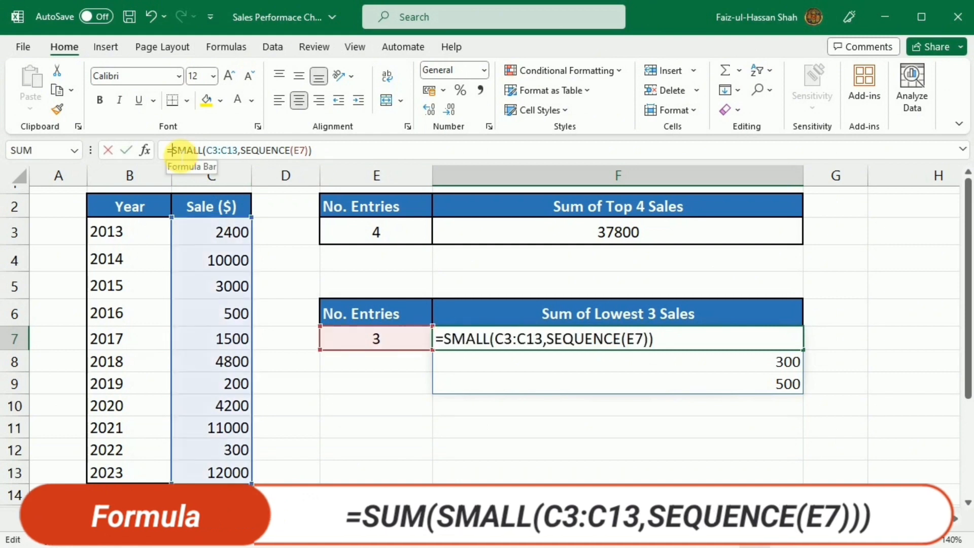
pyautogui.write('SUM(')
pyautogui.press('End')
pyautogui.write(')')
pyautogui.hotkey('ctrl', 'Return')
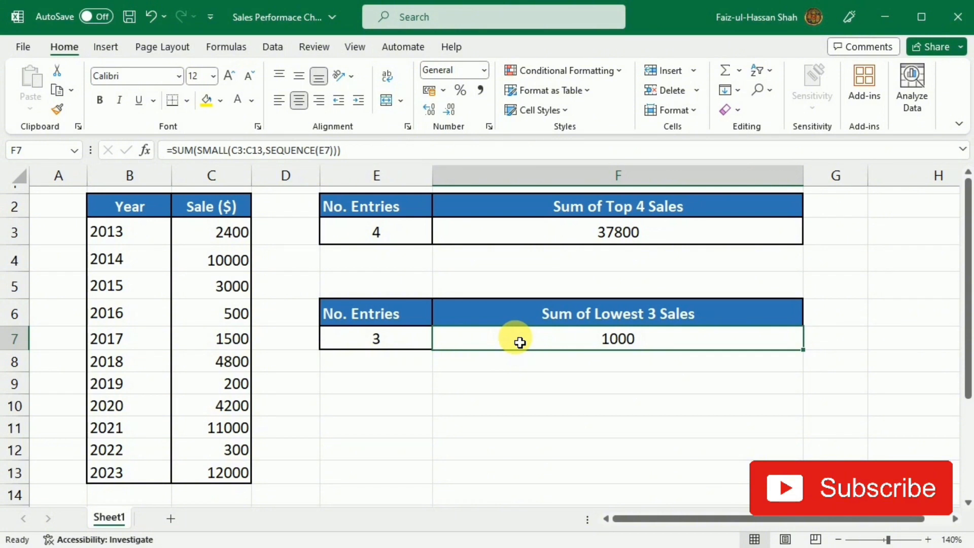
# Start a new conditional formatting rule for the sales in C3:C13 that uses a formula to determine which cells to format
pyautogui.click(516, 232)
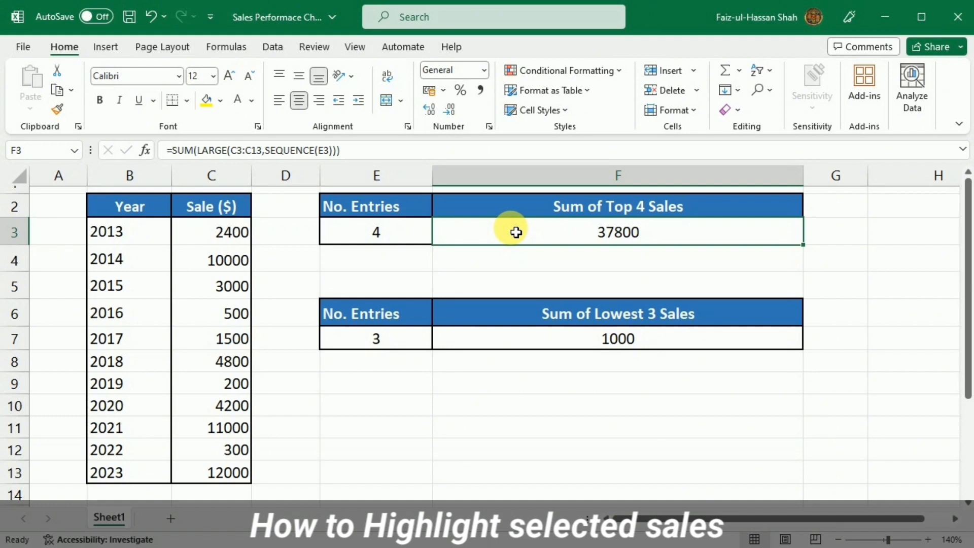
pyautogui.click(225, 238)
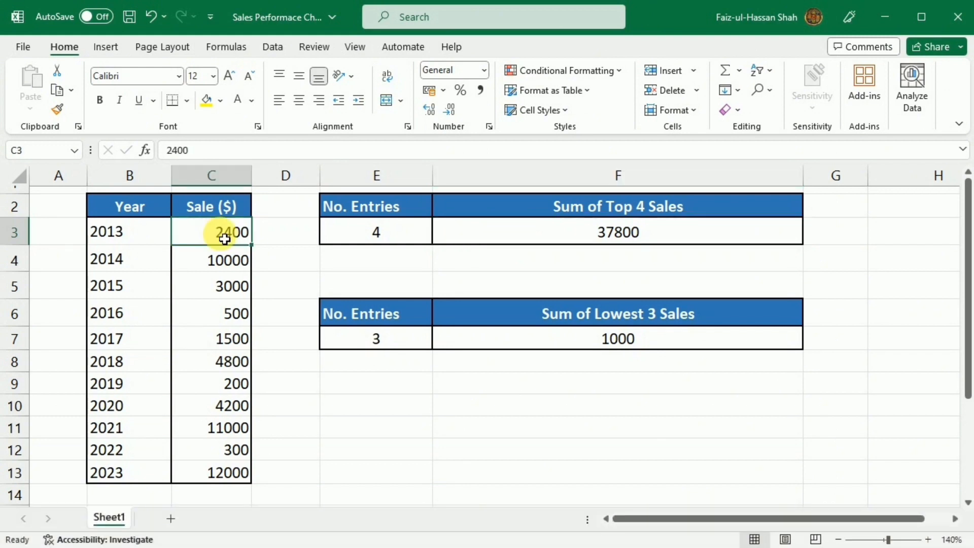
pyautogui.moveTo(226, 241); pyautogui.dragTo(231, 482)
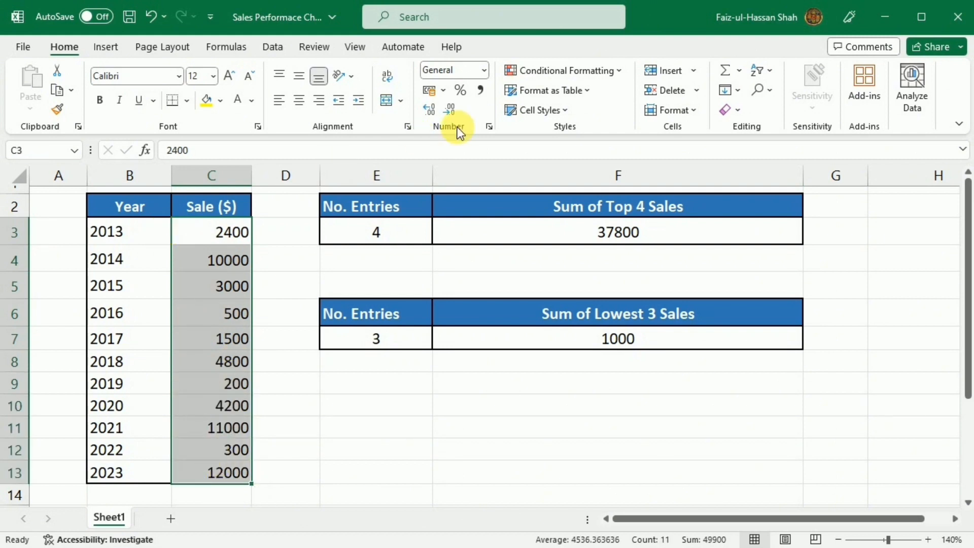
pyautogui.click(618, 75)
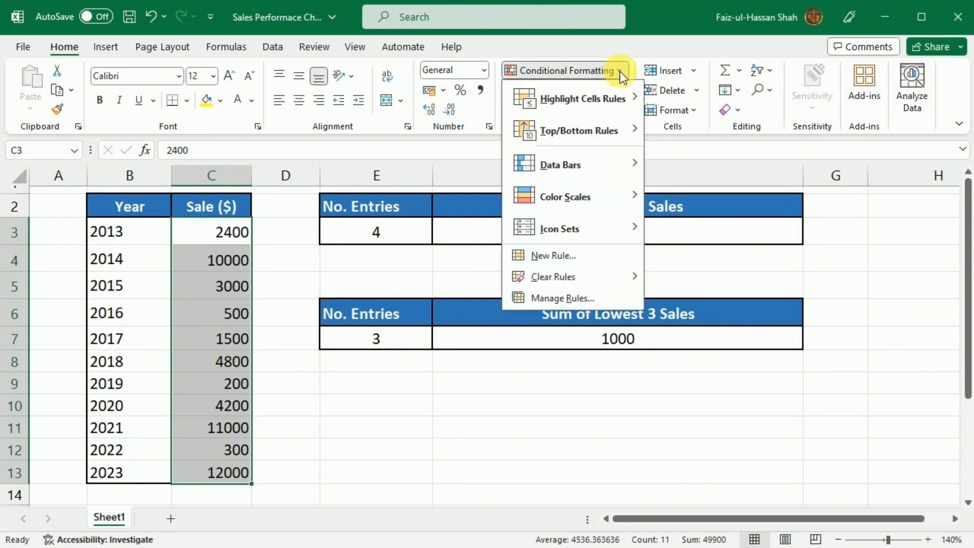
pyautogui.click(577, 257)
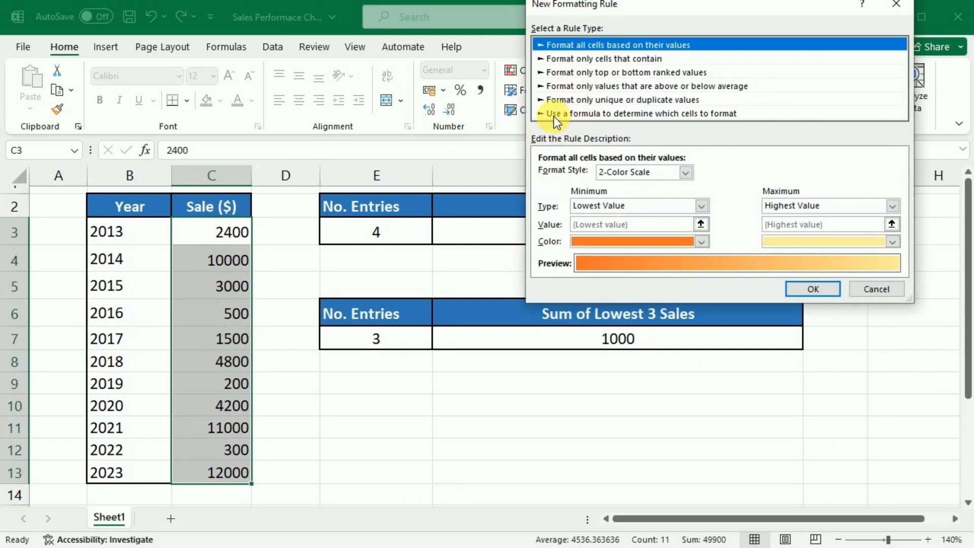
pyautogui.click(624, 114)
pyautogui.click(546, 186)
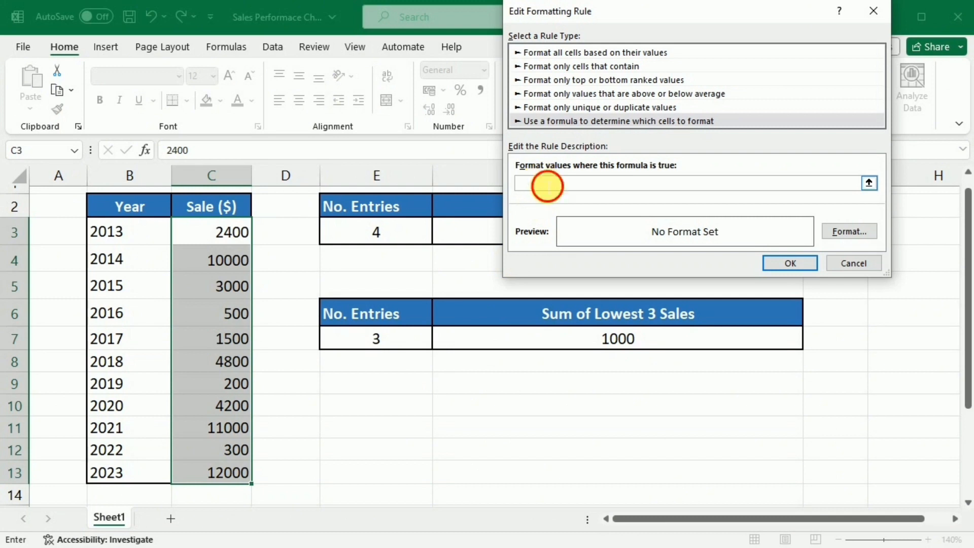
# Enter =$C3>=Large($C$3:$C$13,$E$3) as the rule's formula to match the top sales
pyautogui.write('=')
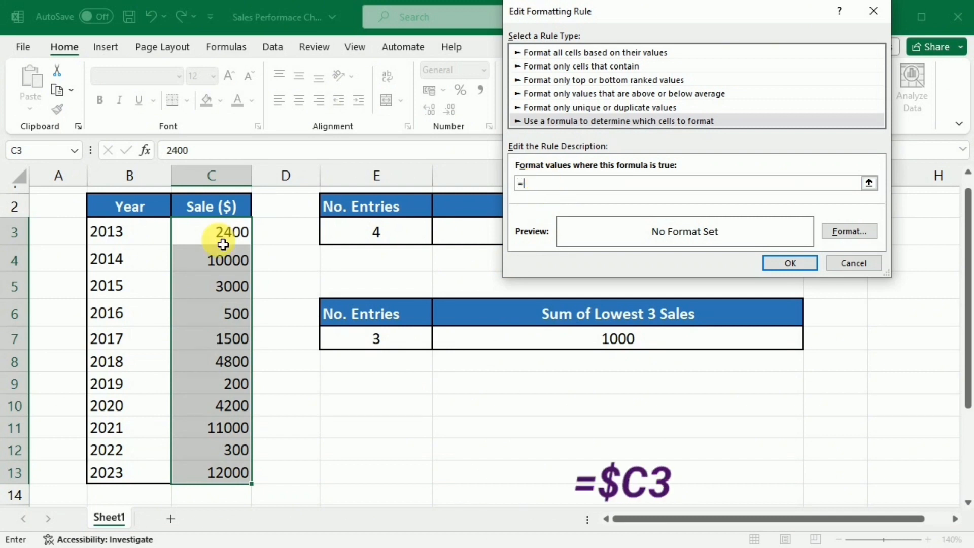
pyautogui.click(222, 241)
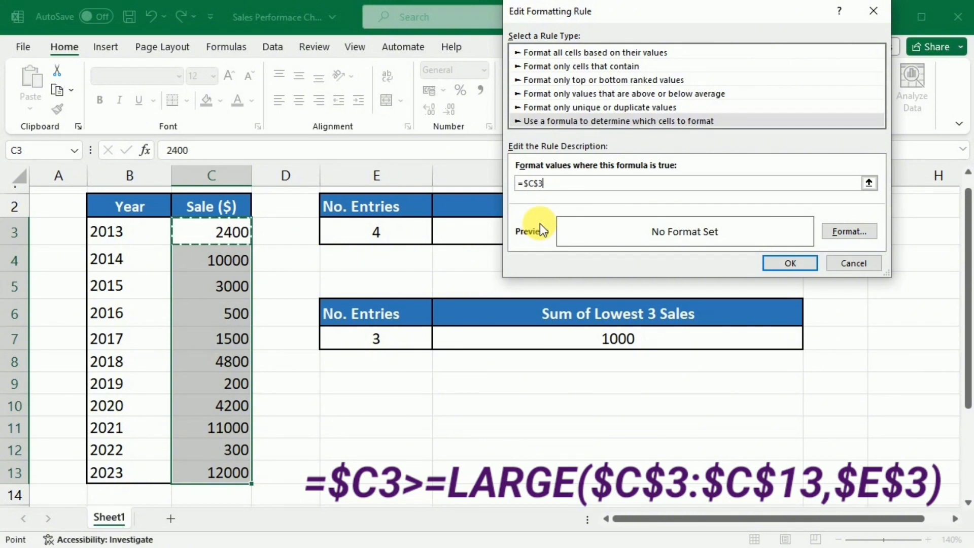
pyautogui.press('F4')
pyautogui.press('F4')
pyautogui.write('>')
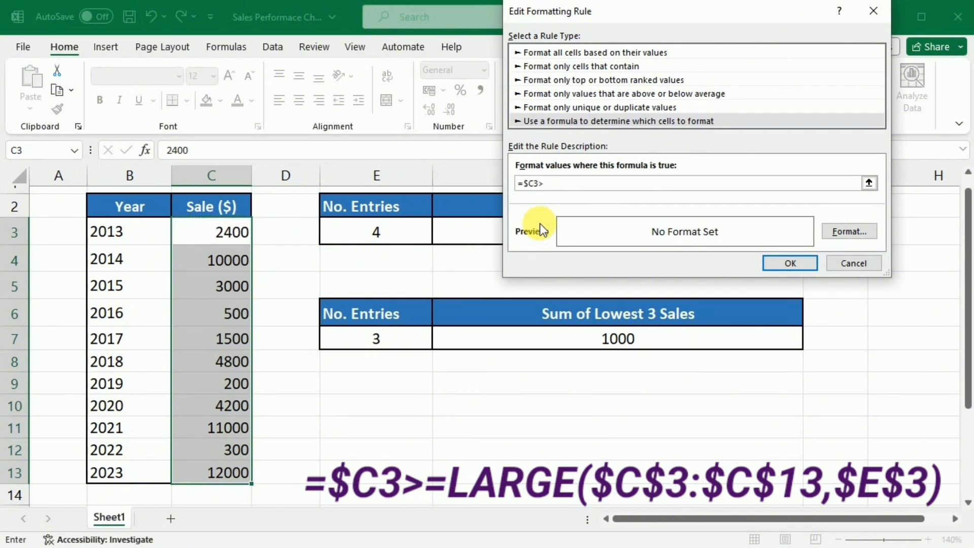
pyautogui.write('=Large(')
pyautogui.moveTo(234, 230); pyautogui.dragTo(231, 479)
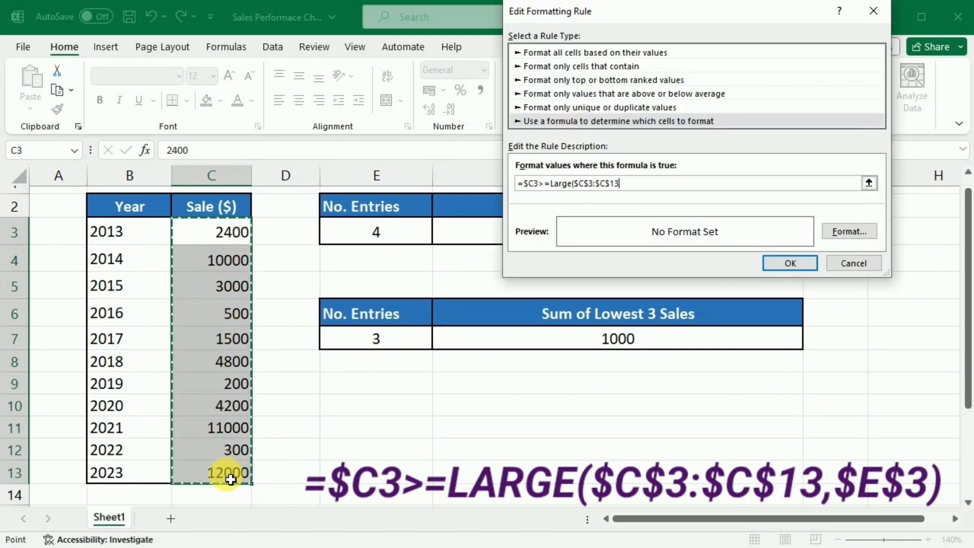
pyautogui.write(',')
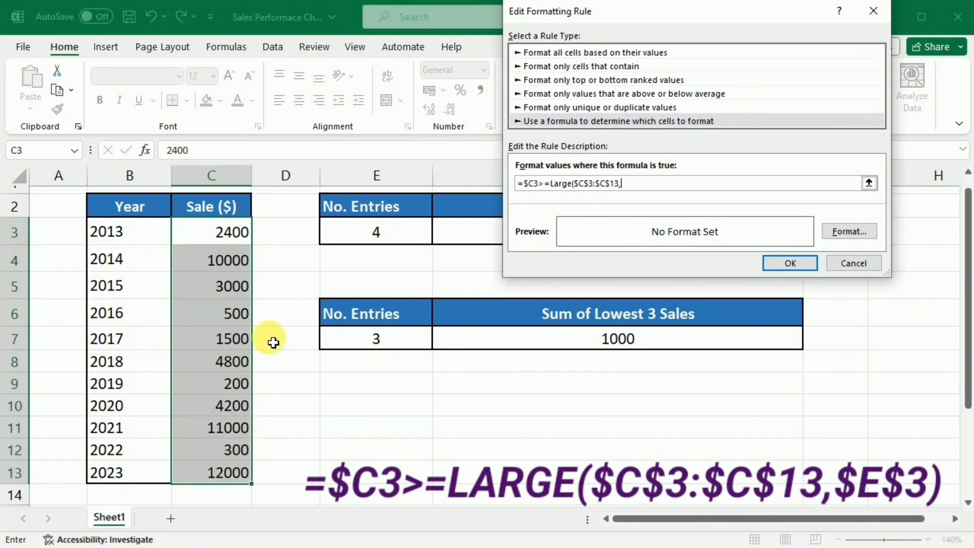
pyautogui.click(355, 232)
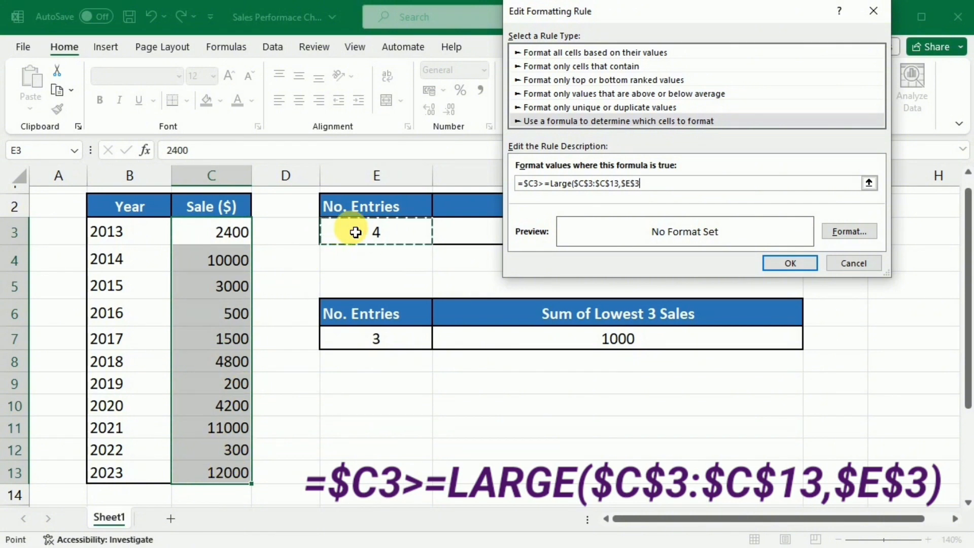
pyautogui.write(')')
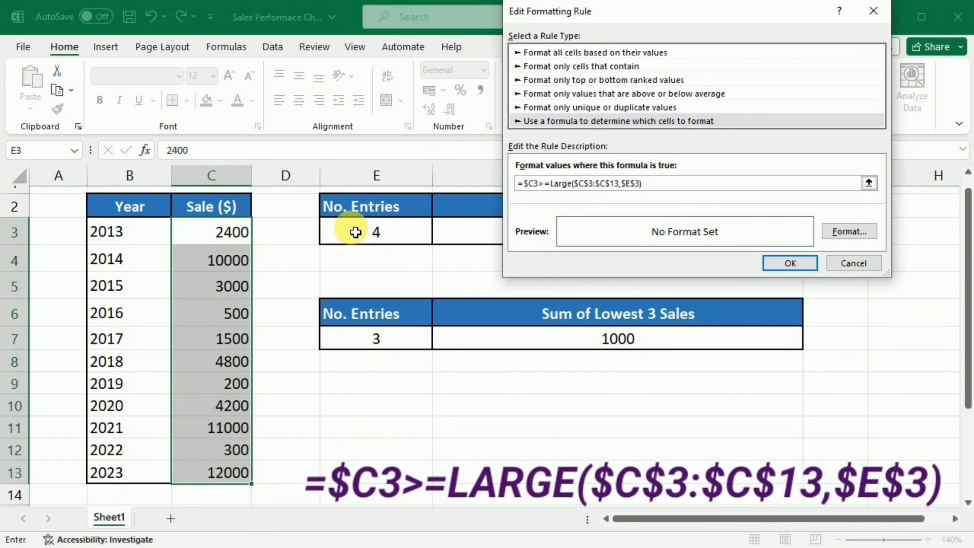
# Set a light blue background fill as the format for the top-sales rule
pyautogui.click(842, 232)
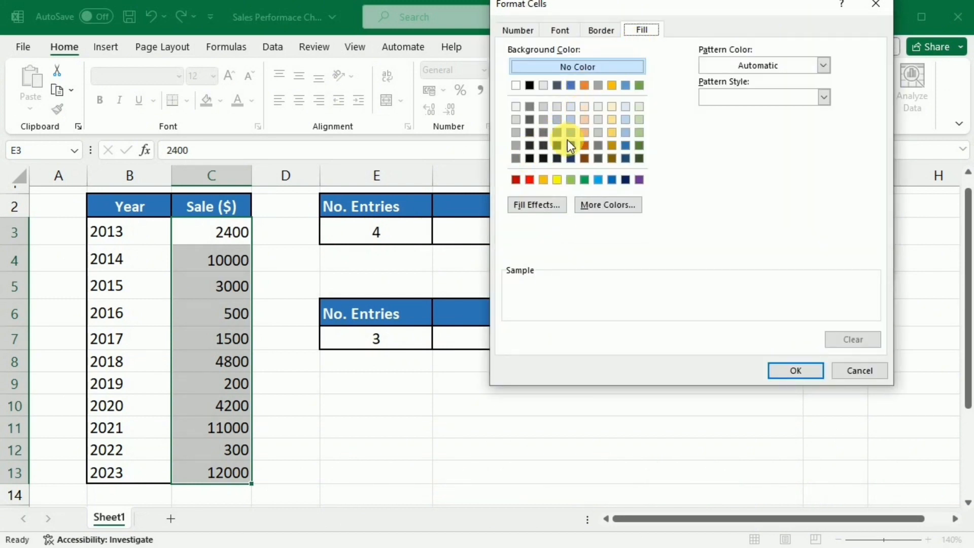
pyautogui.click(571, 133)
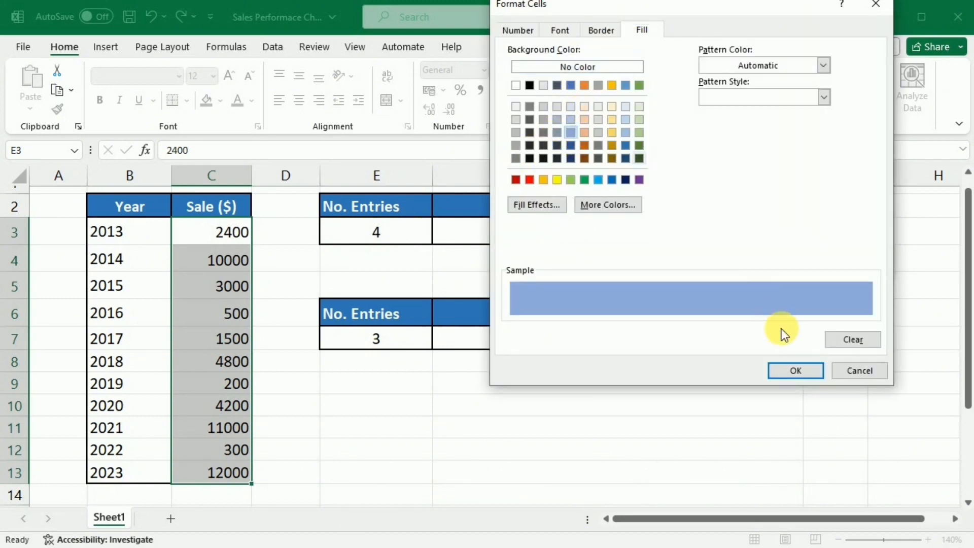
pyautogui.click(795, 370)
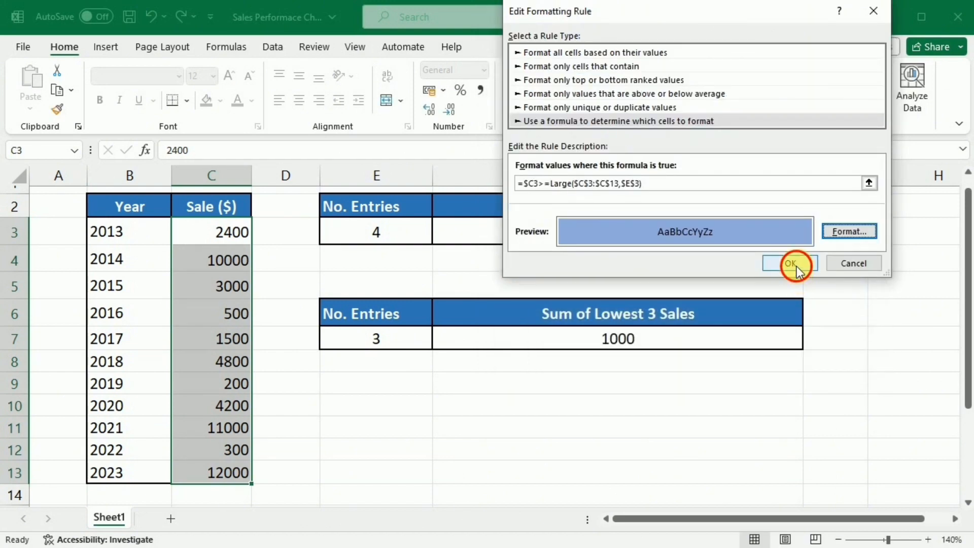
# Apply the top-sales highlighting rule and set the number of top entries in E3 to 2
pyautogui.click(796, 266)
pyautogui.click(373, 242)
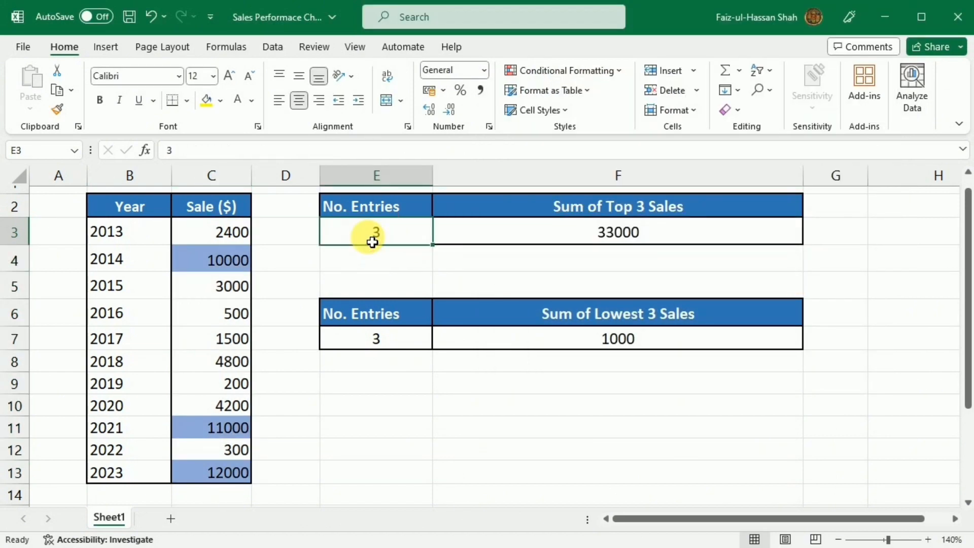
pyautogui.write('2')
pyautogui.click(474, 234)
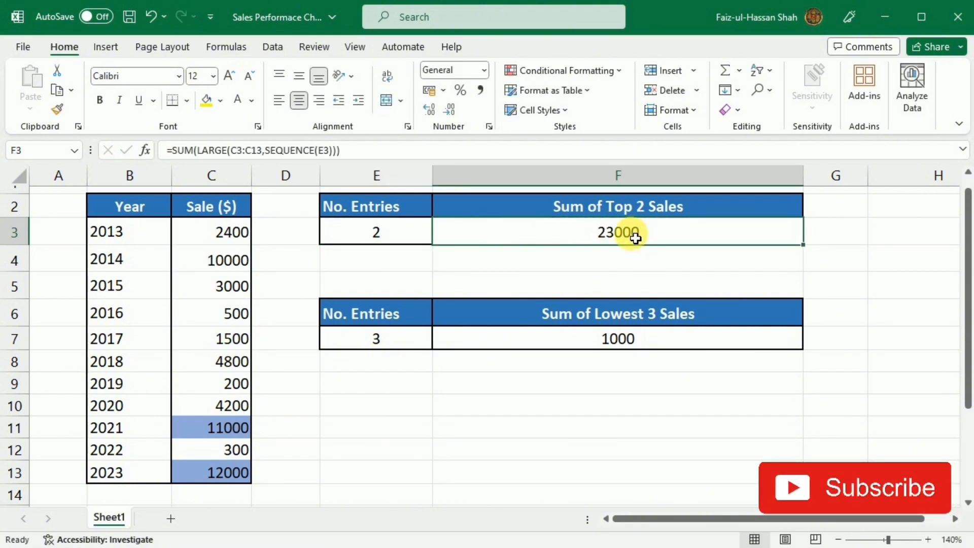
# Set the number of top entries in E3 to 4
pyautogui.click(376, 237)
pyautogui.write('4')
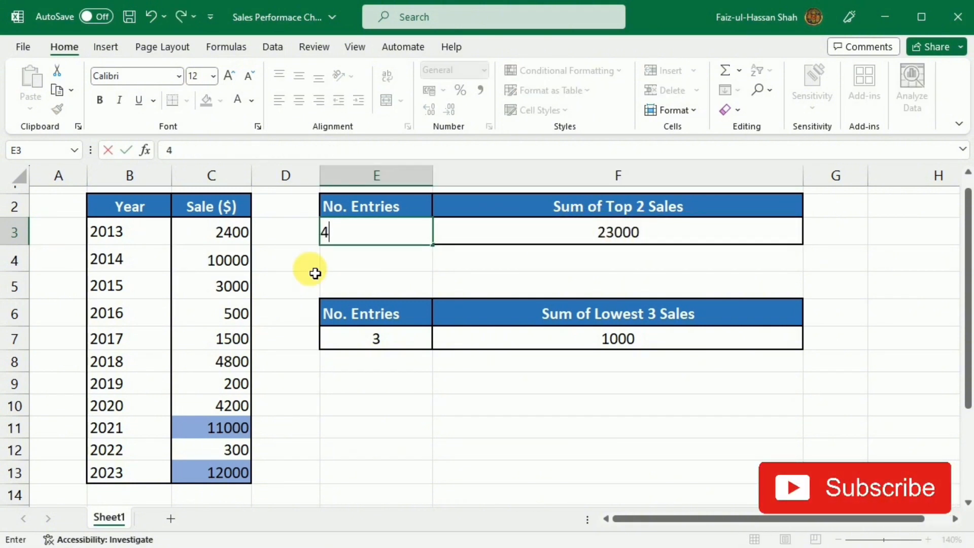
pyautogui.press('Return')
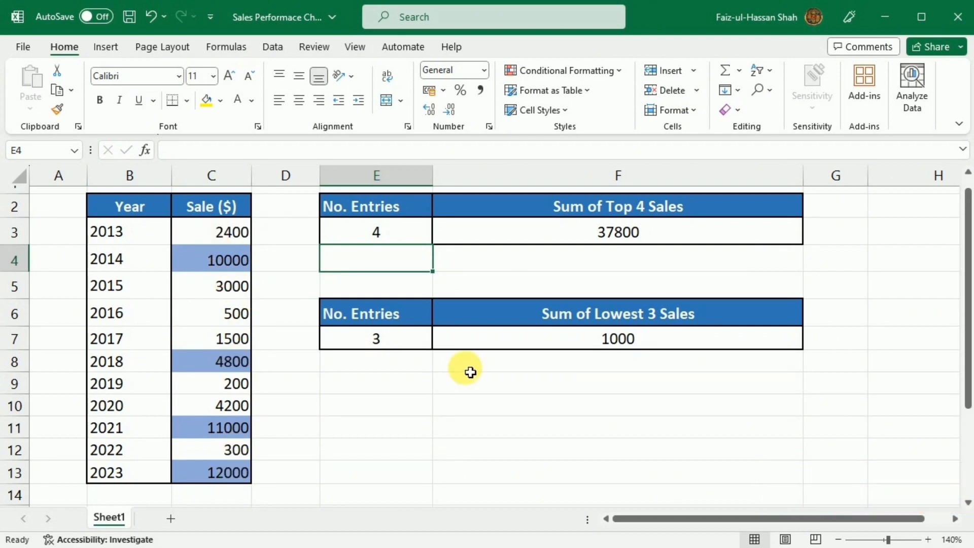
# Start another conditional formatting rule for C3:C13 that uses a formula to determine which cells to format
pyautogui.moveTo(216, 236); pyautogui.dragTo(224, 472)
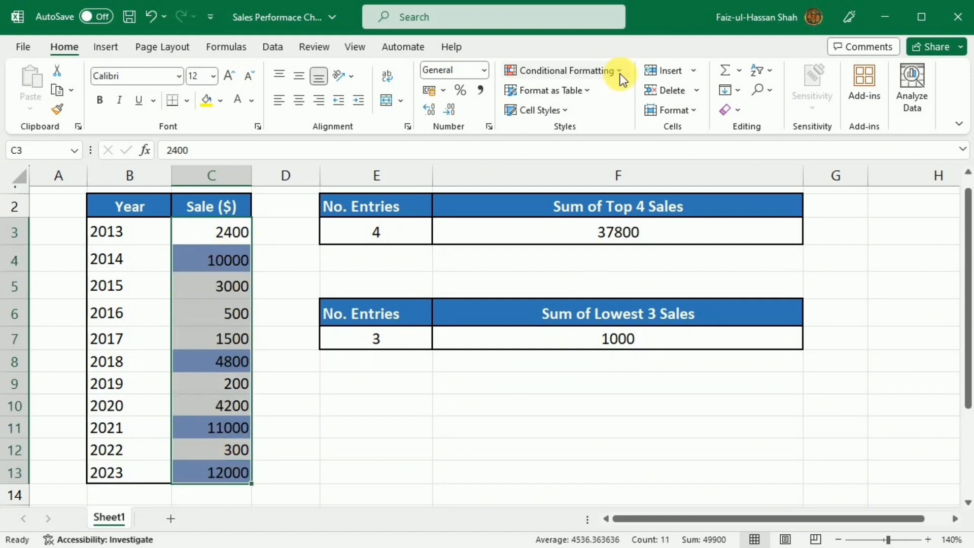
pyautogui.click(620, 74)
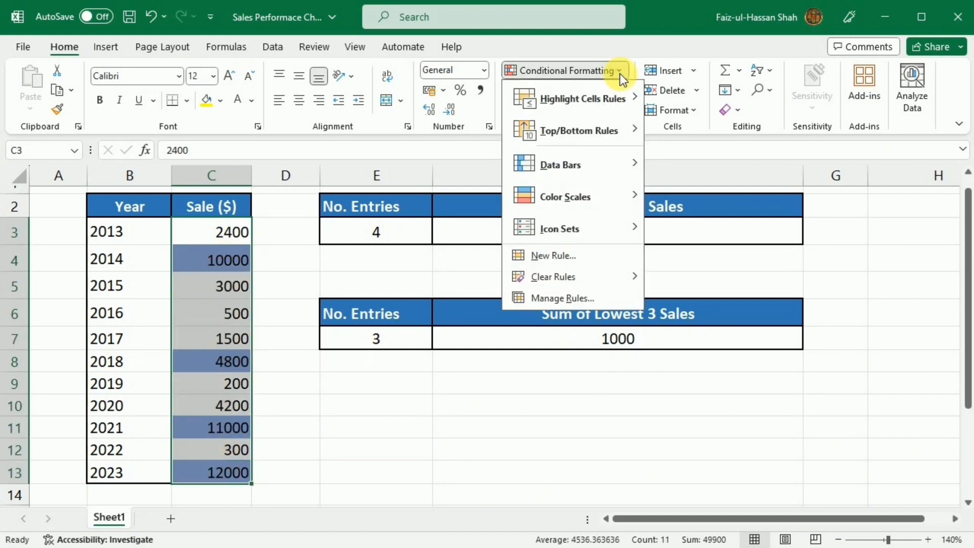
pyautogui.click(540, 256)
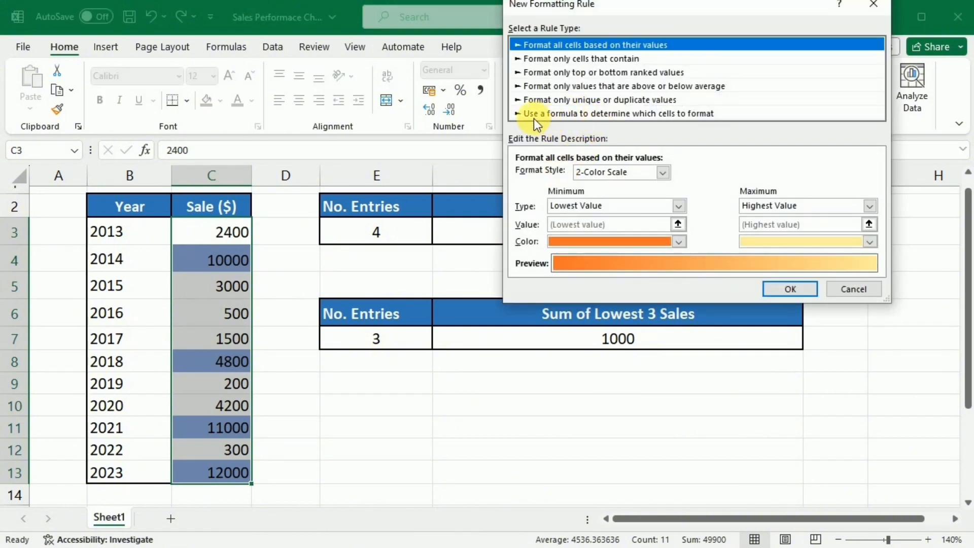
pyautogui.click(538, 113)
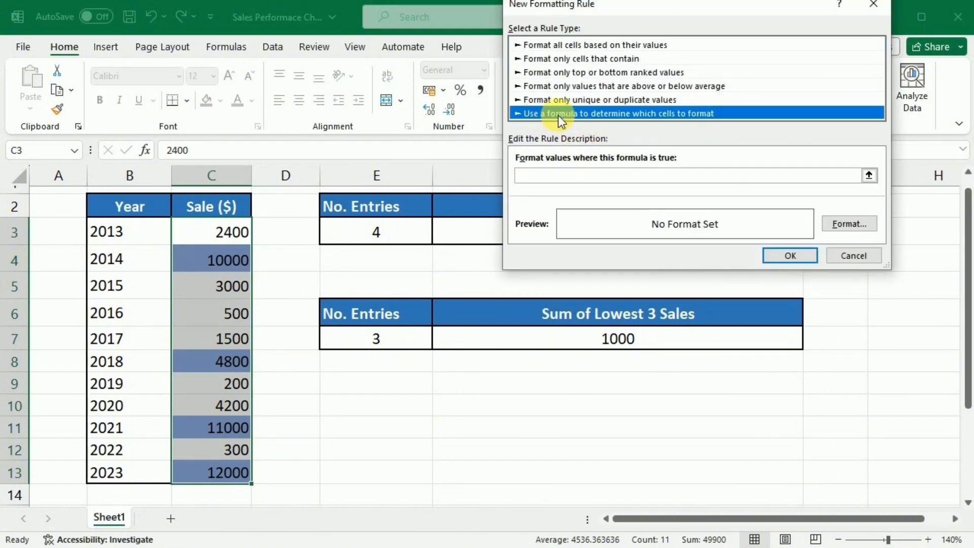
# Enter =$C3<=Small($C$3:$C$13,$E$7) as the new rule's formula to match the lowest sales
pyautogui.click(565, 177)
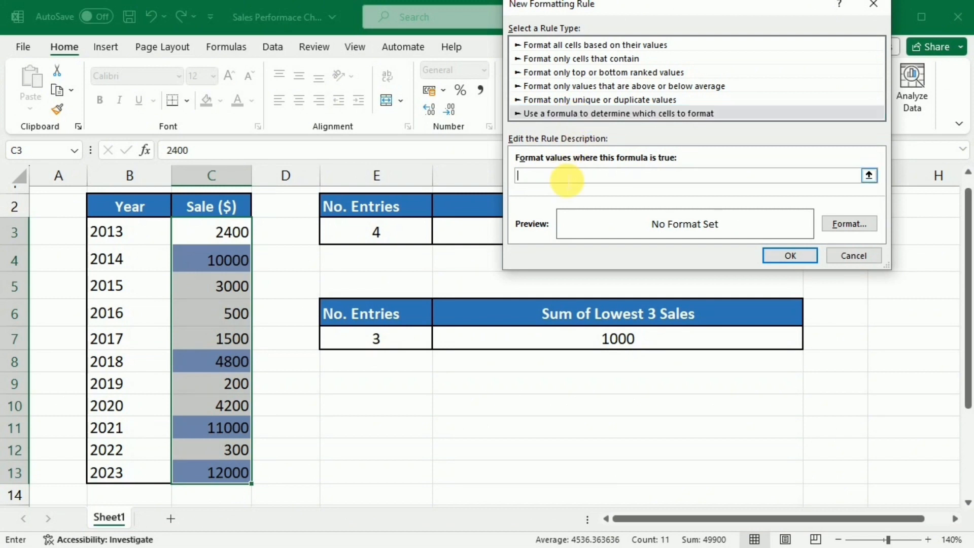
pyautogui.write('=')
pyautogui.click(231, 238)
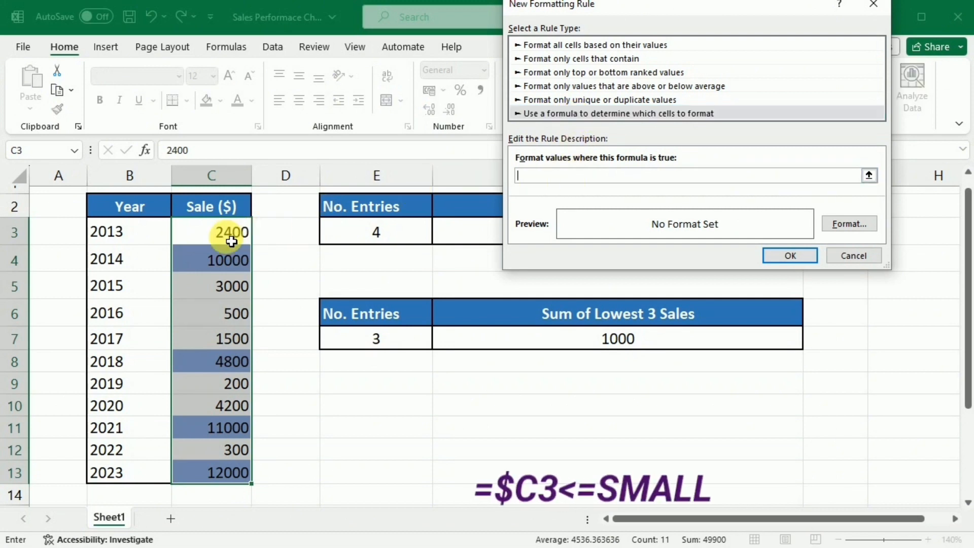
pyautogui.click(230, 238)
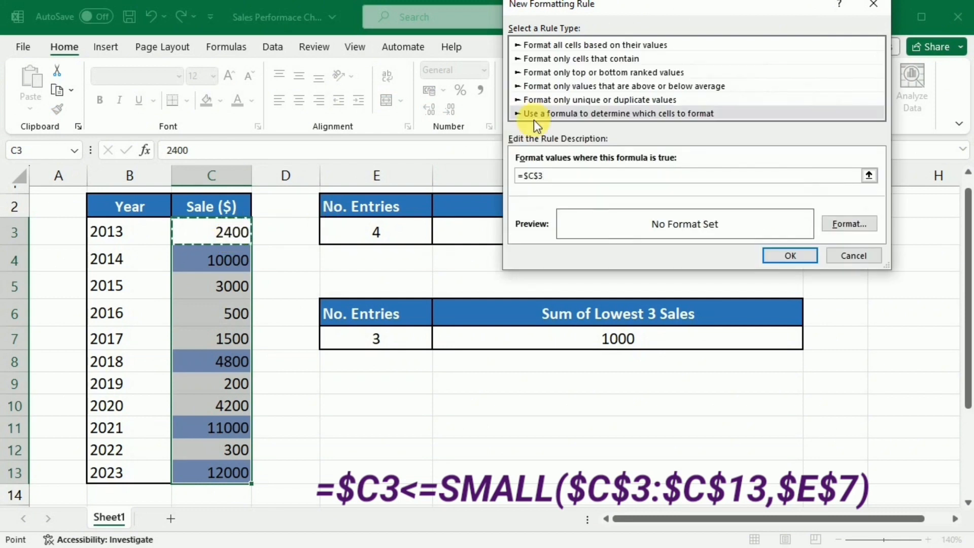
pyautogui.press('BackSpace')
pyautogui.press('BackSpace')
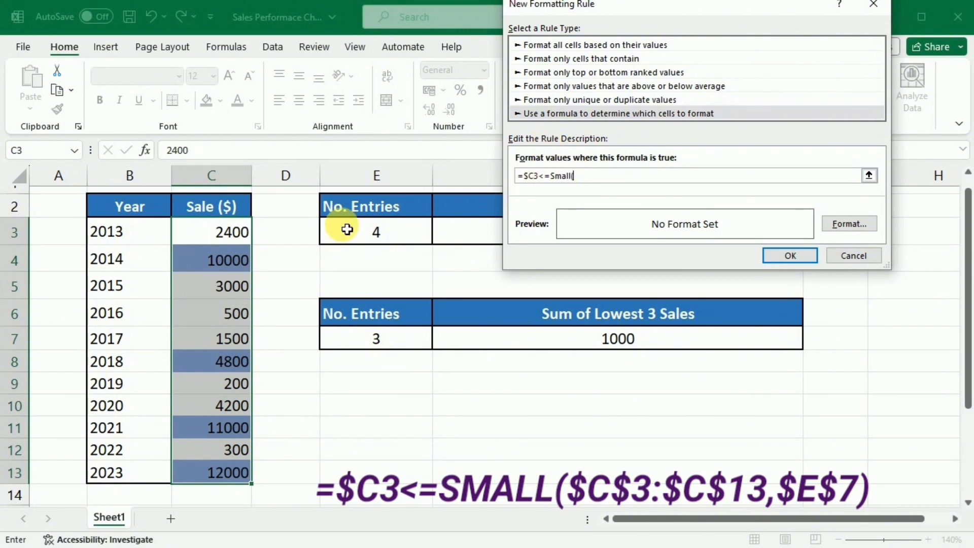
pyautogui.moveTo(246, 231); pyautogui.dragTo(218, 470)
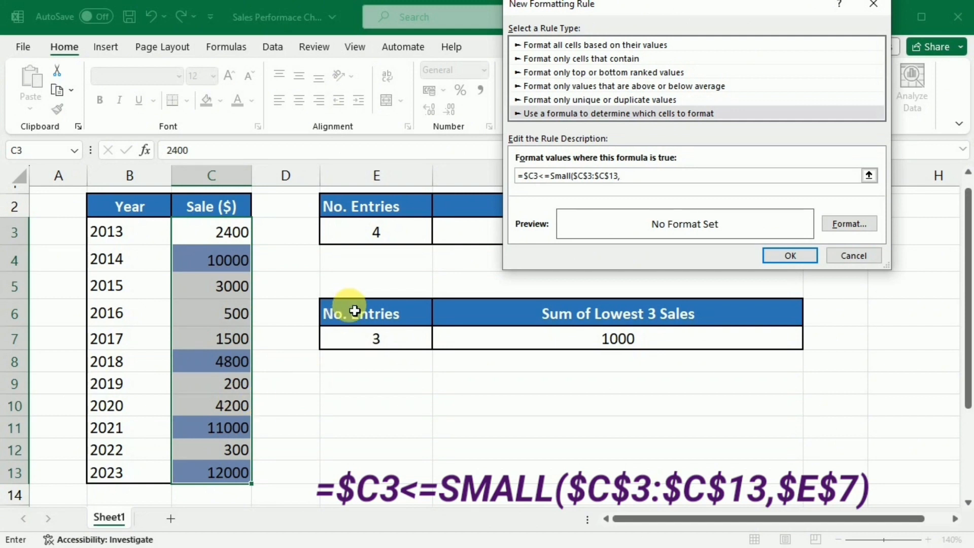
pyautogui.click(367, 346)
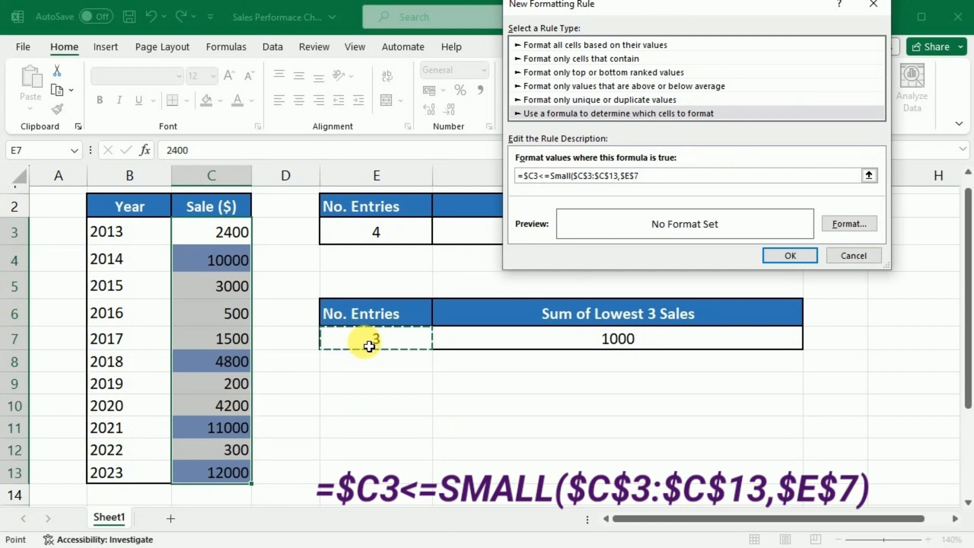
pyautogui.write(')')
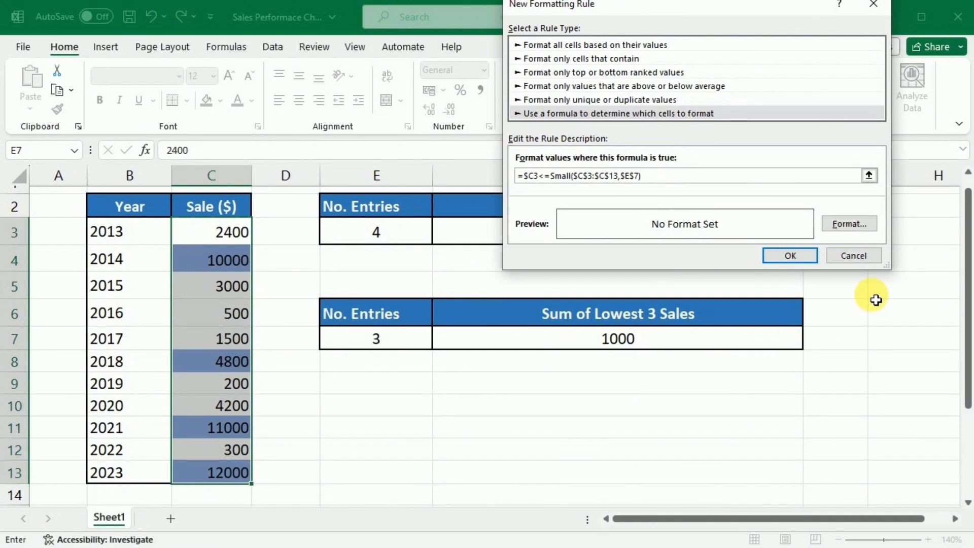
# Set a light orange background fill for the lowest-sales rule and apply the rule
pyautogui.click(847, 224)
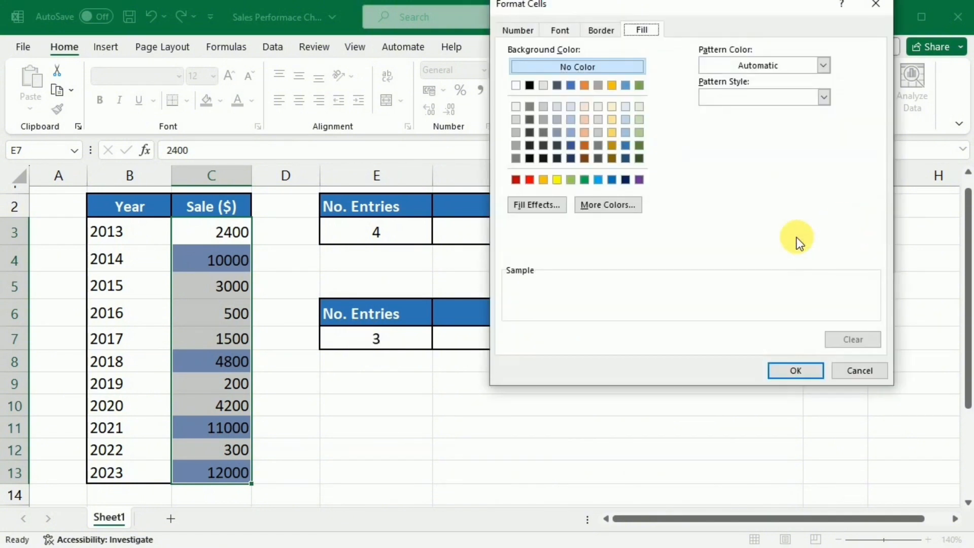
pyautogui.click(584, 119)
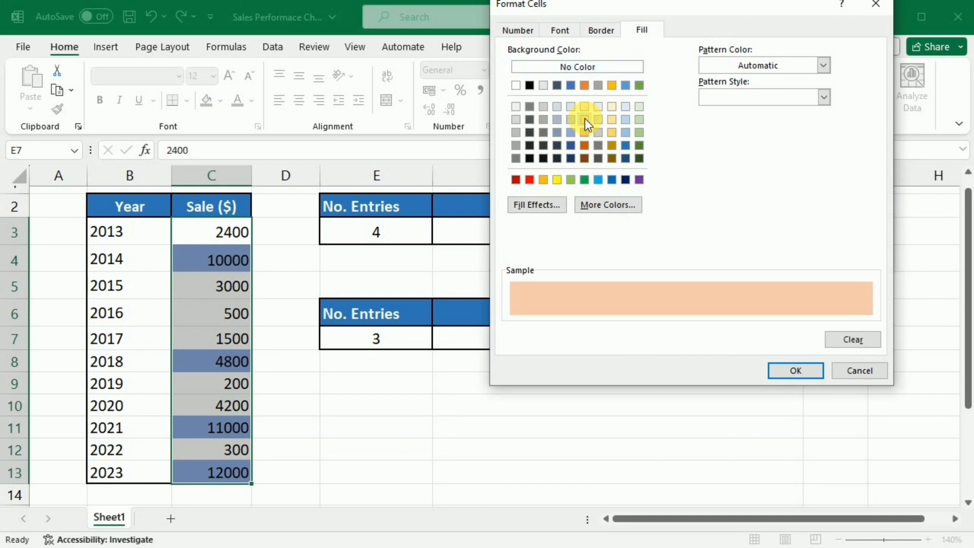
pyautogui.click(792, 369)
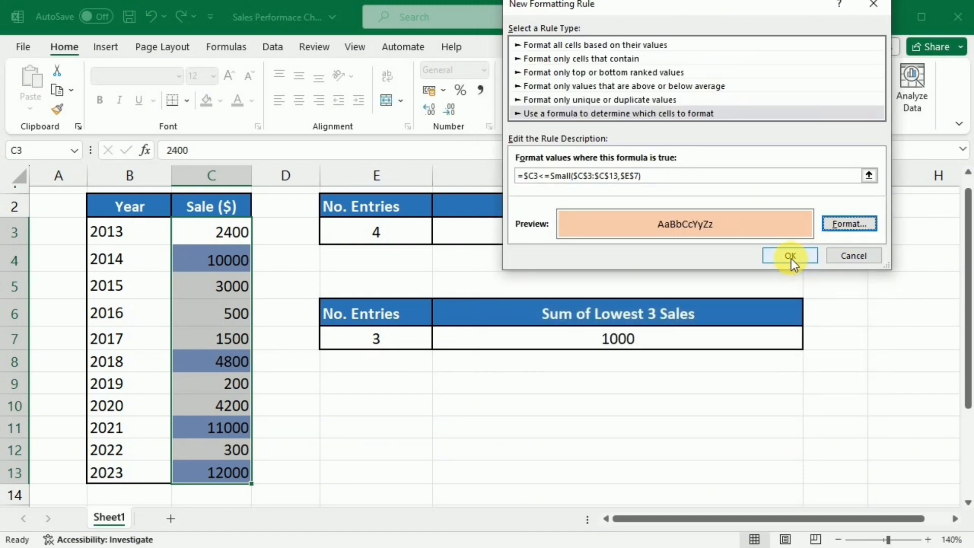
pyautogui.click(790, 256)
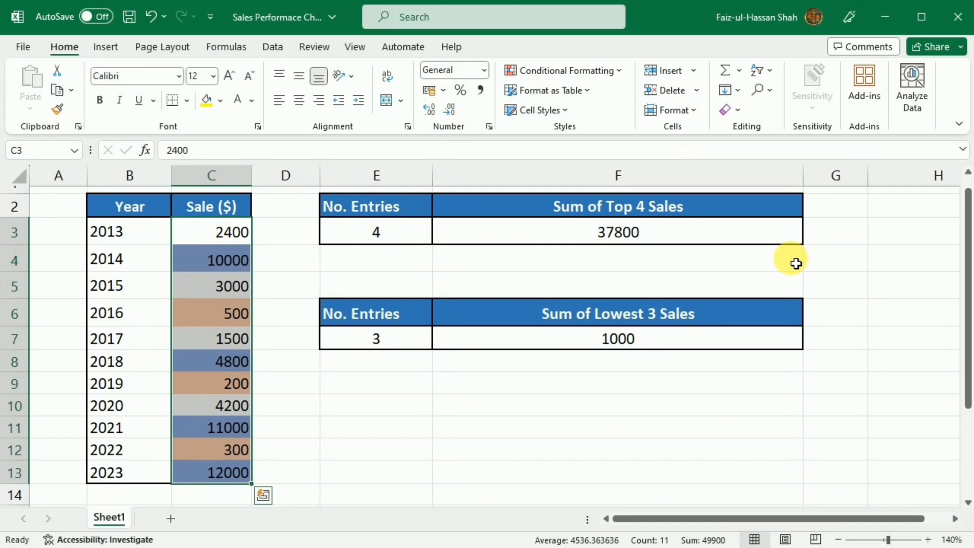
pyautogui.click(707, 384)
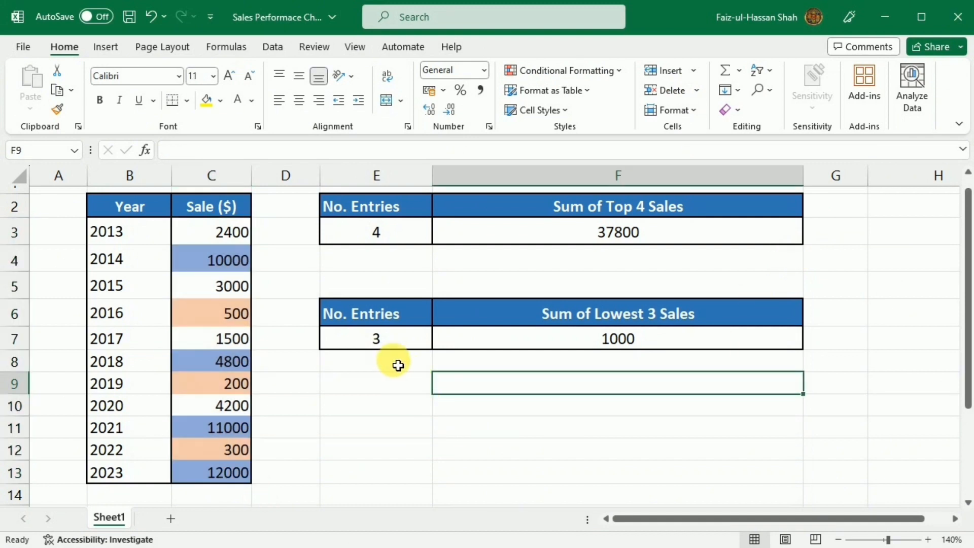
# Set the number of lowest entries in E7 to 4
pyautogui.click(398, 349)
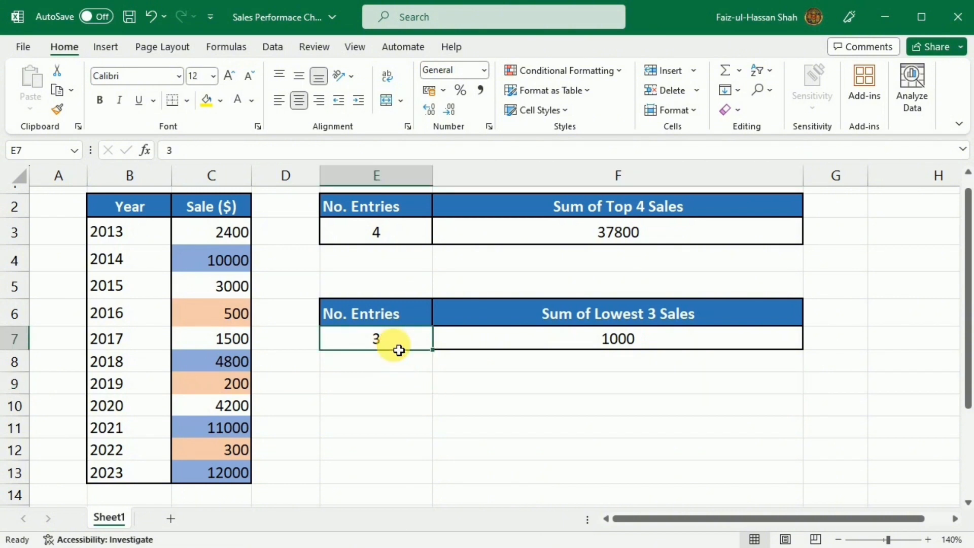
pyautogui.write('4')
pyautogui.click(463, 343)
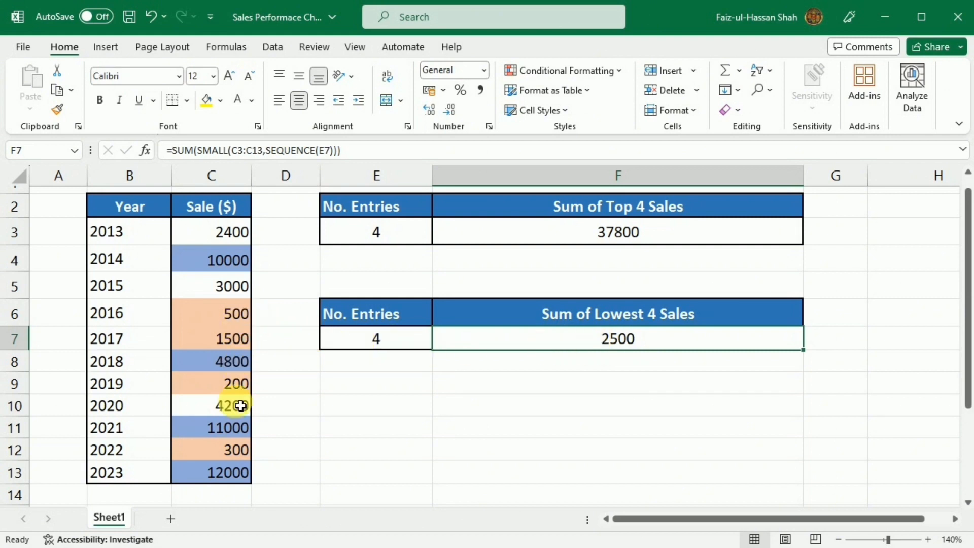
# Set the number of lowest entries in E7 to 2
pyautogui.click(365, 337)
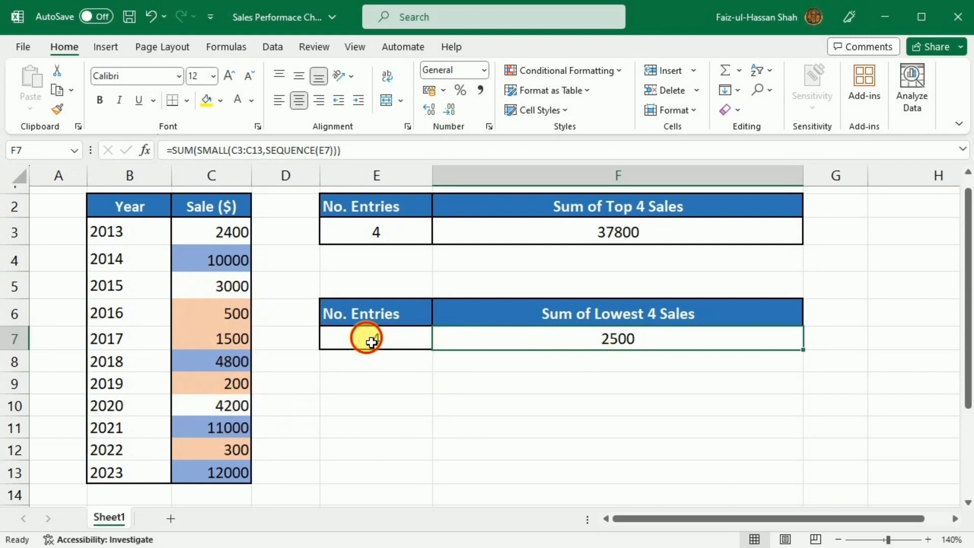
pyautogui.write('2')
pyautogui.click(460, 345)
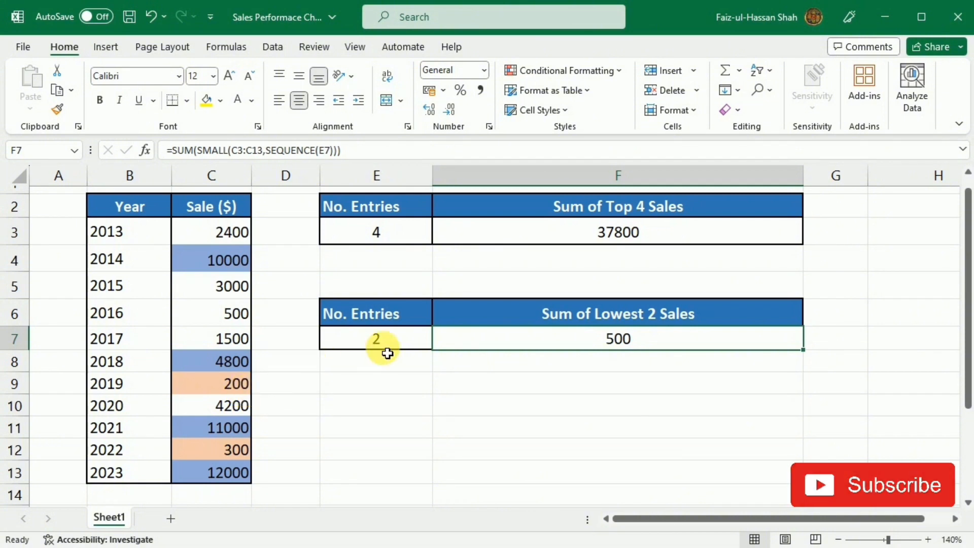
# Clear the number of top entries from E3
pyautogui.scroll(1, 426, 260)
pyautogui.click(426, 256)
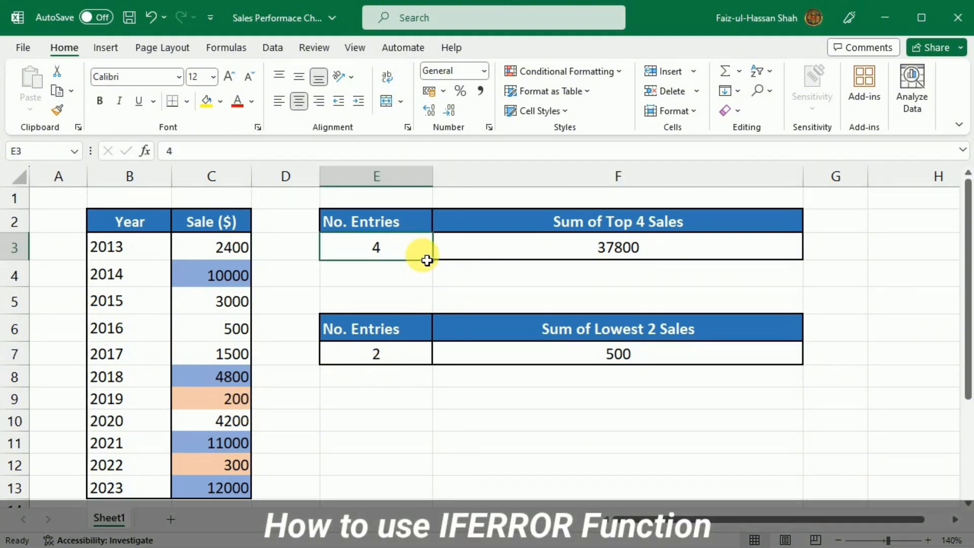
pyautogui.press('Delete')
pyautogui.click(415, 280)
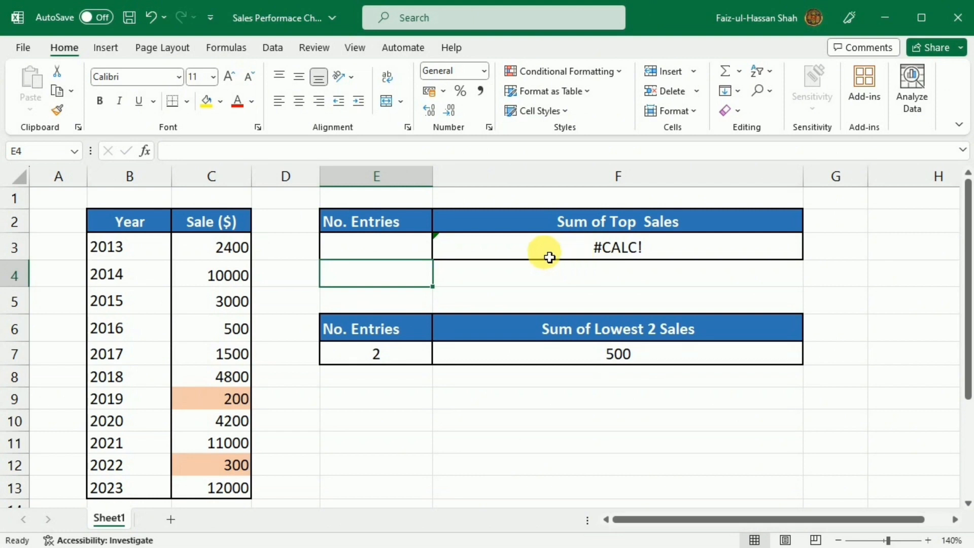
# Wrap the F3 formula in IFERROR with the fallback text "Enter the Number", making it =Iferror(SUM(LARGE(C3:C13,SEQUENCE(E3))),"Enter the Number")
pyautogui.click(469, 254)
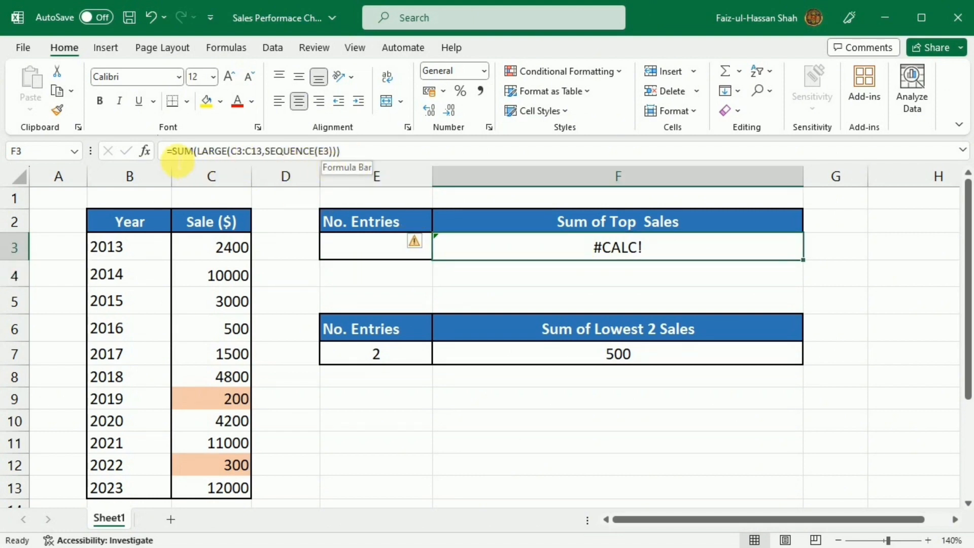
pyautogui.click(173, 152)
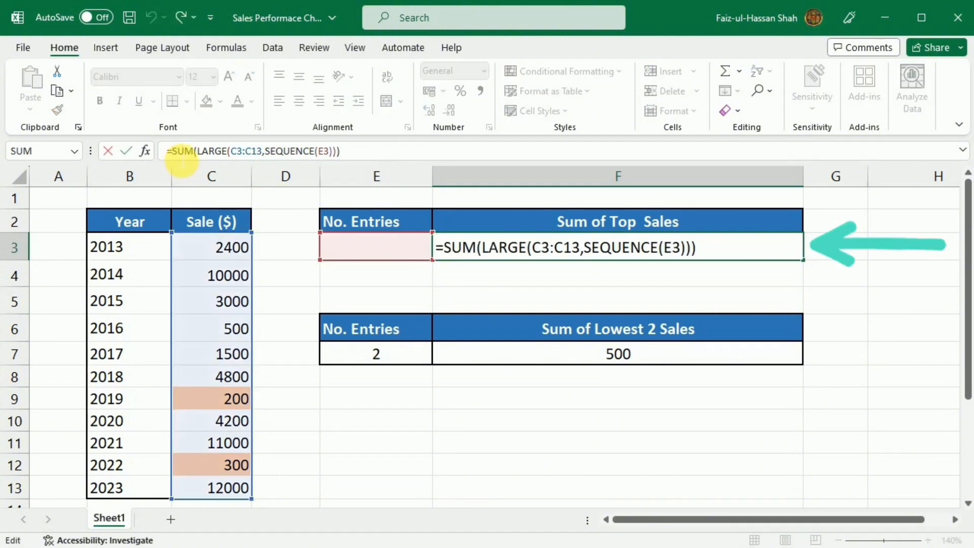
pyautogui.write('Iferror')
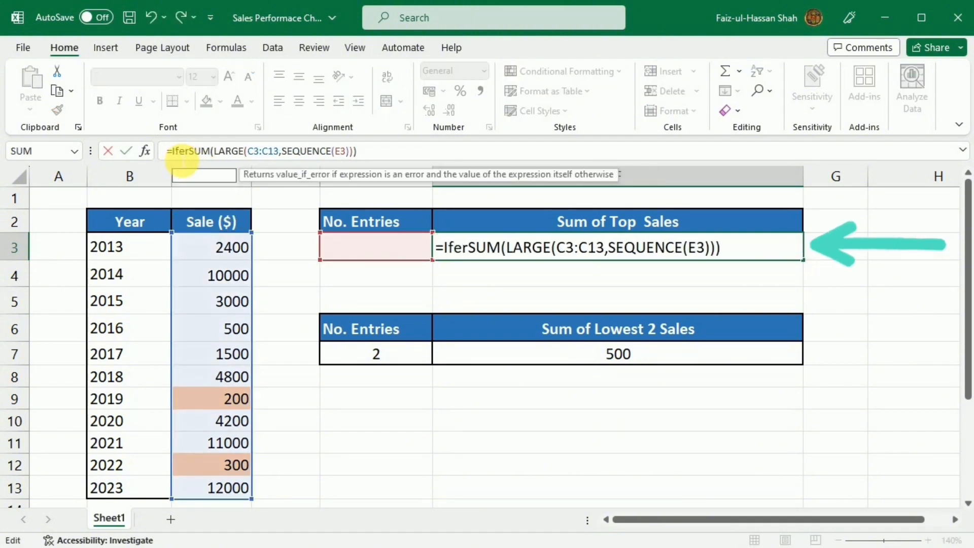
pyautogui.write('(')
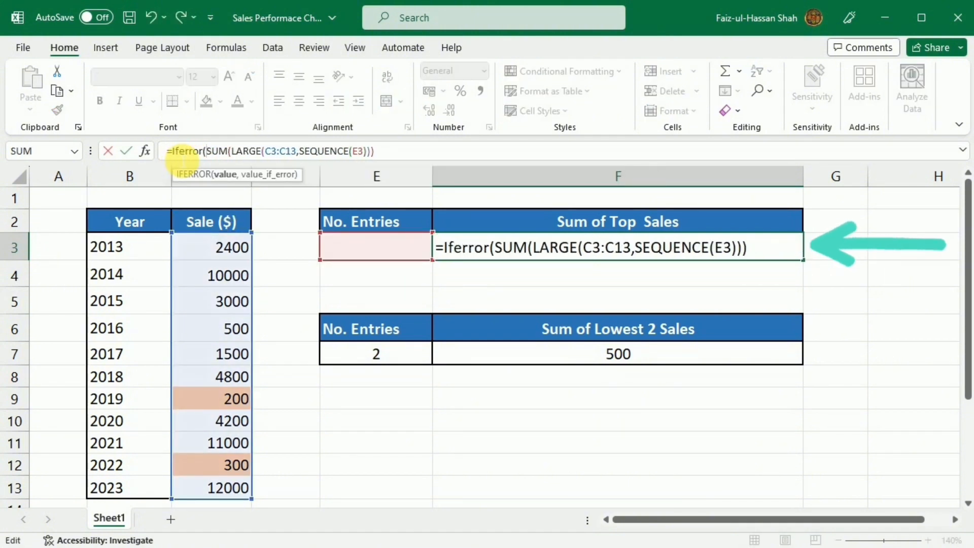
pyautogui.click(397, 157)
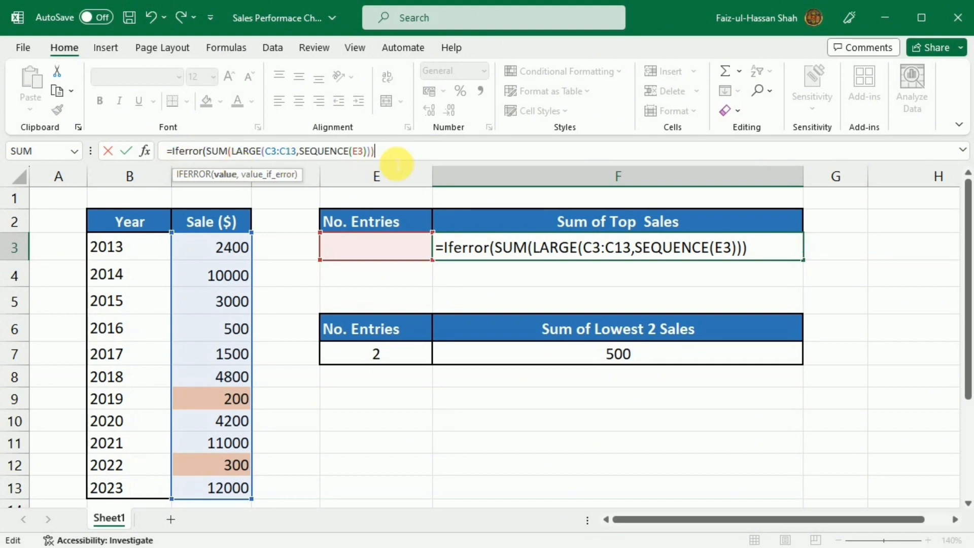
pyautogui.write(',"Enter the Number"')
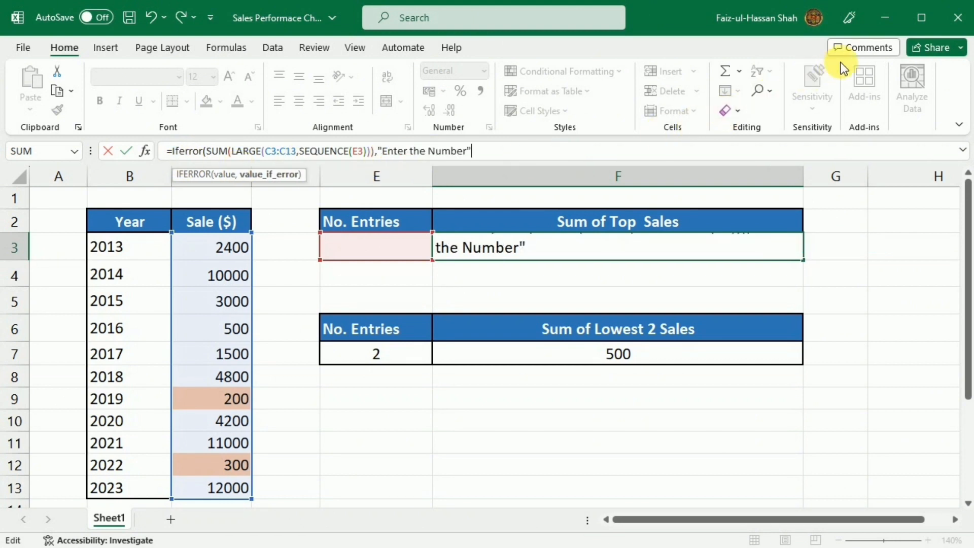
pyautogui.write(')')
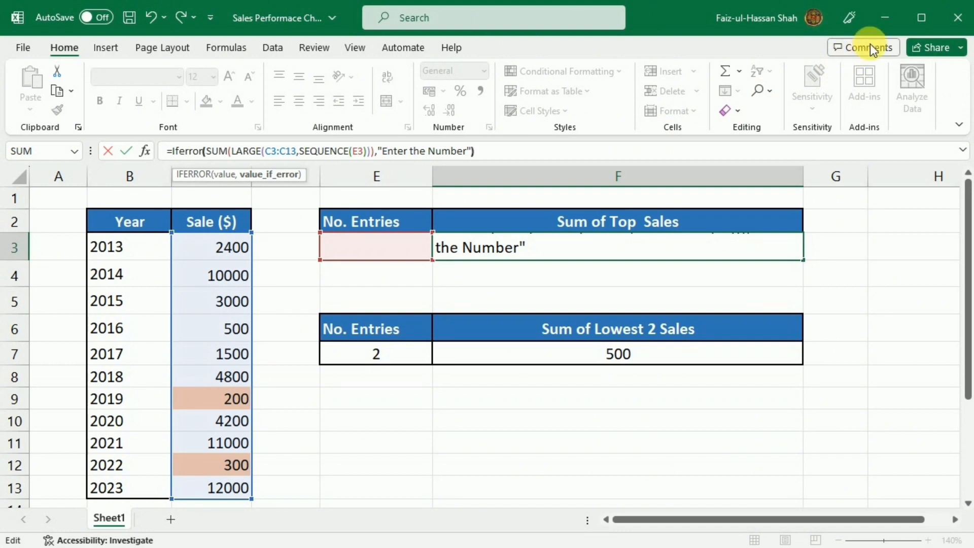
pyautogui.press('Return')
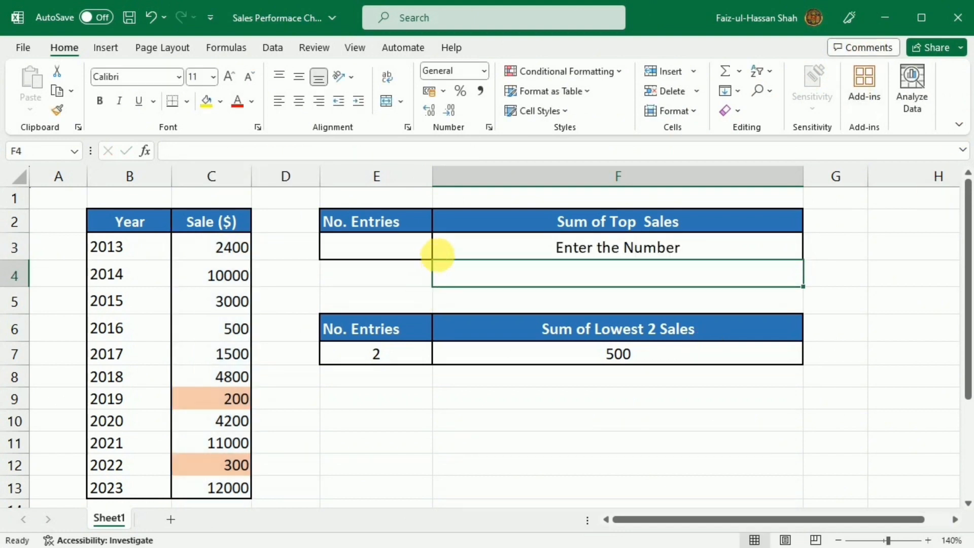
# Test the IFERROR formula in F3 by entering 3 in E3 and clearing that cell again
pyautogui.click(428, 247)
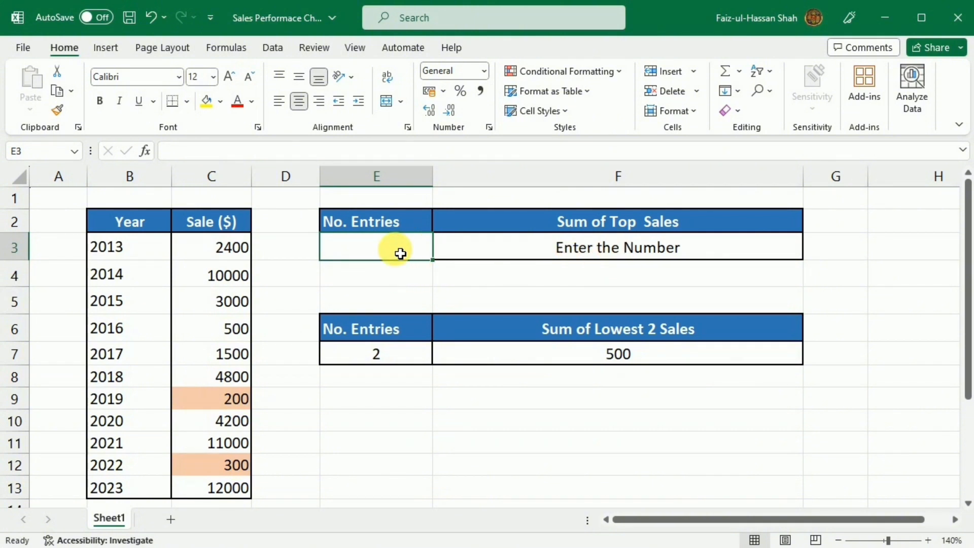
pyautogui.write('3')
pyautogui.press('Return')
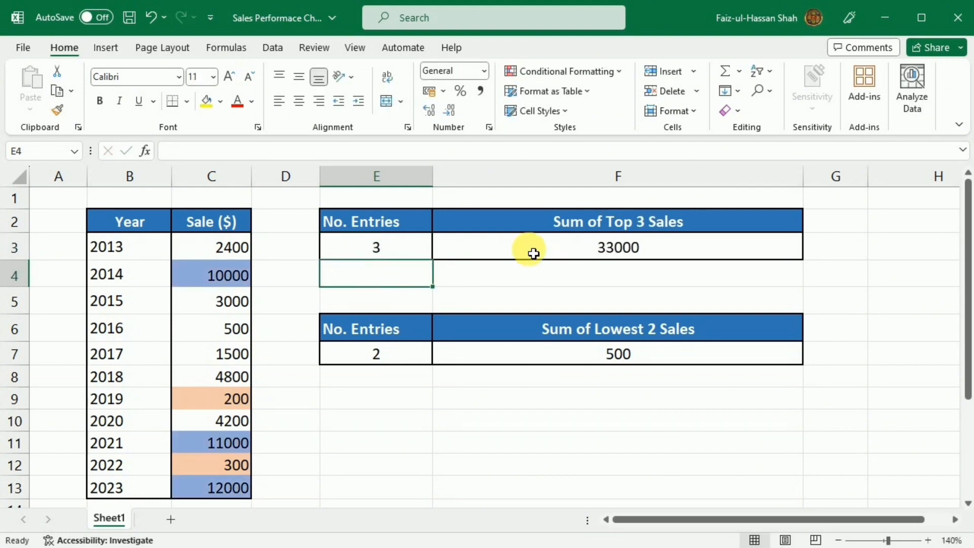
pyautogui.press('Up')
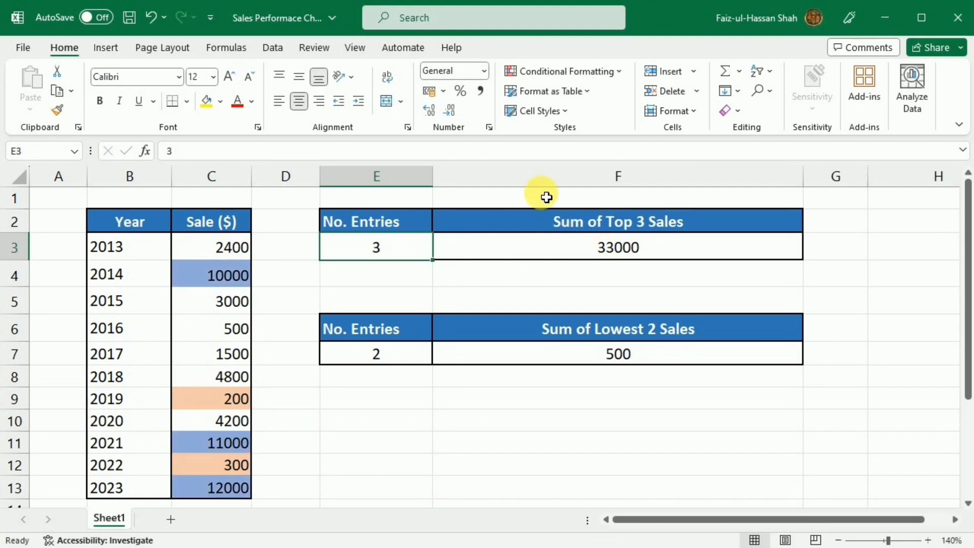
pyautogui.press('Delete')
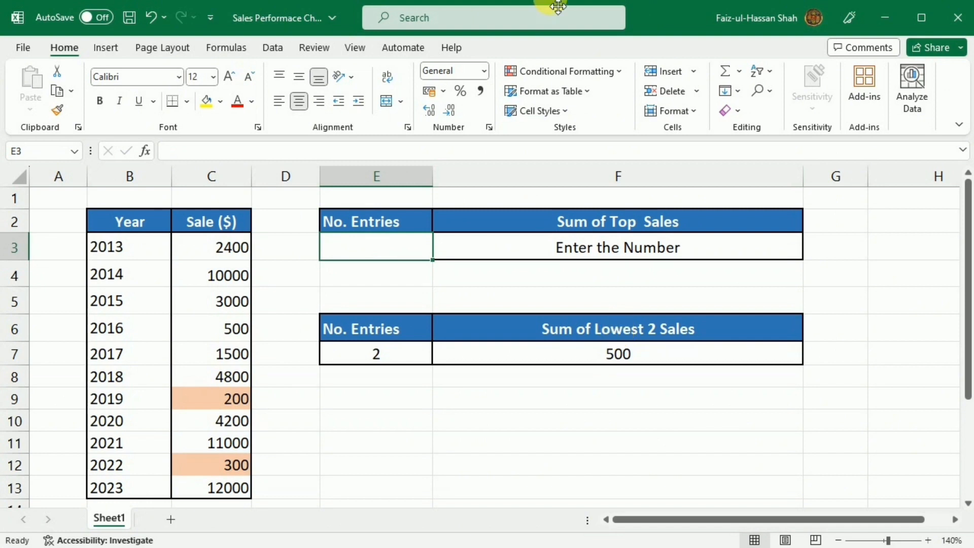